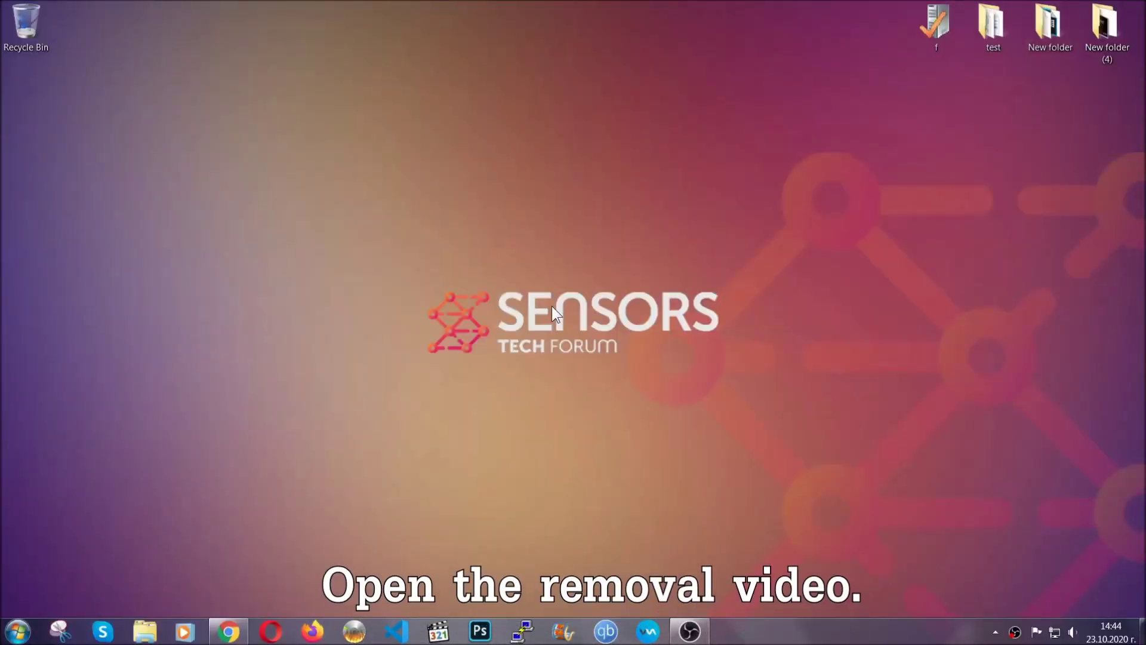
# Return to the ransomware video, follow its SensorsTechForum link and download SpyHunter-Installer.exe.
pyautogui.click(228, 631)
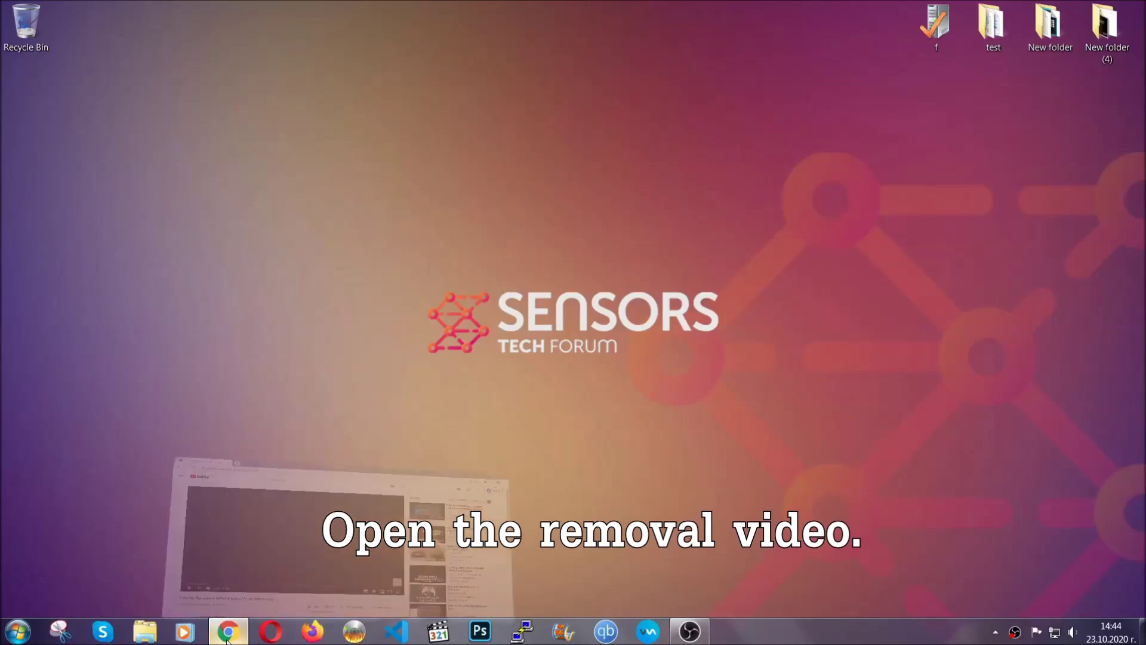
pyautogui.scroll(-4, 209, 495)
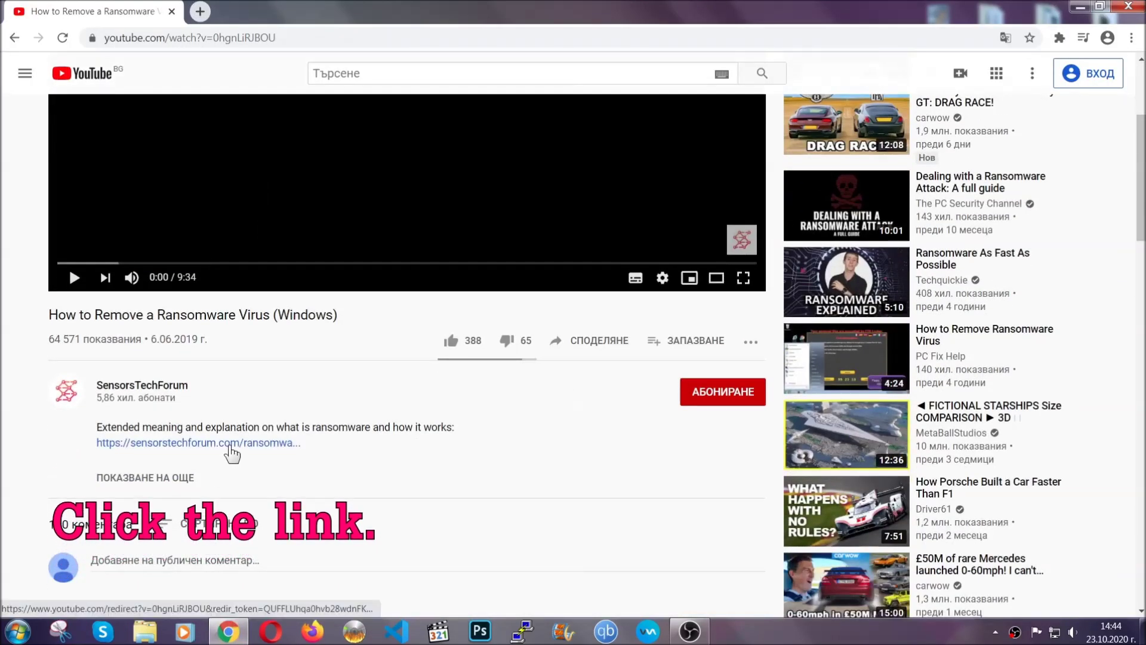
pyautogui.click(228, 452)
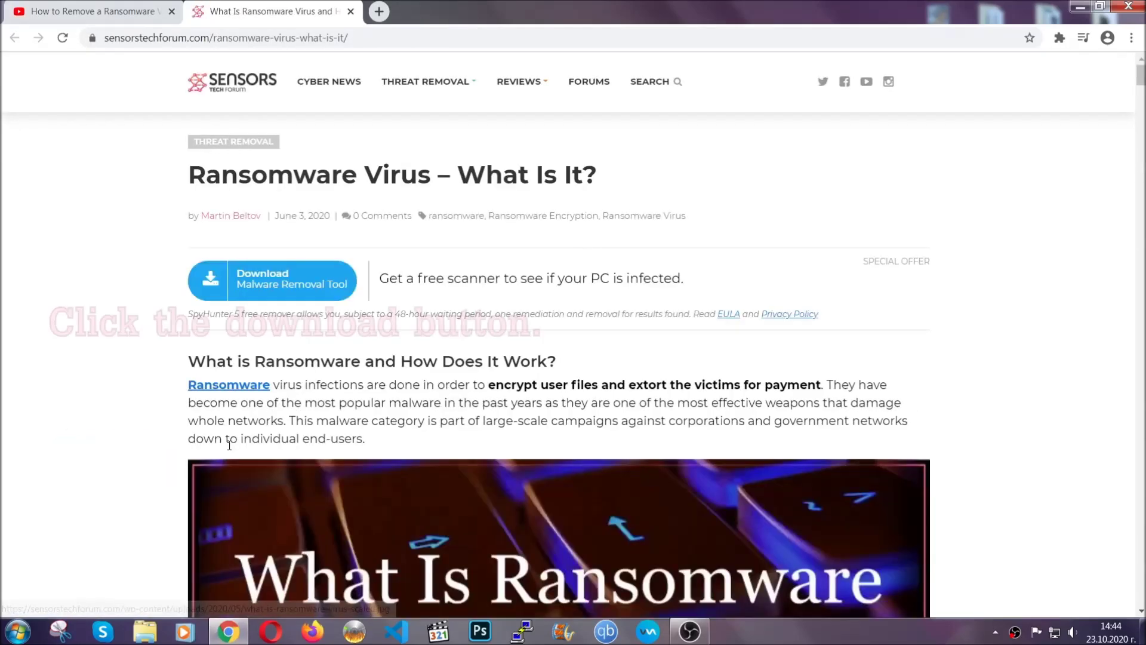
pyautogui.click(263, 286)
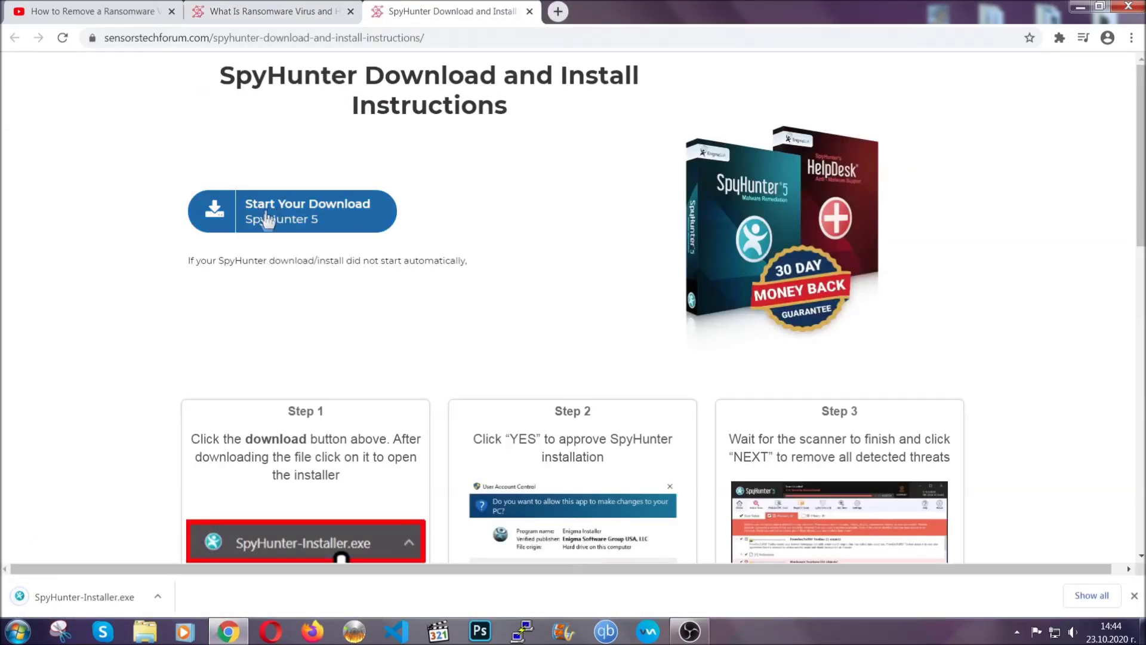
# Run SpyHunter-Installer.exe and install SpyHunter 5 in English with the EULA accepted.
pyautogui.click(86, 600)
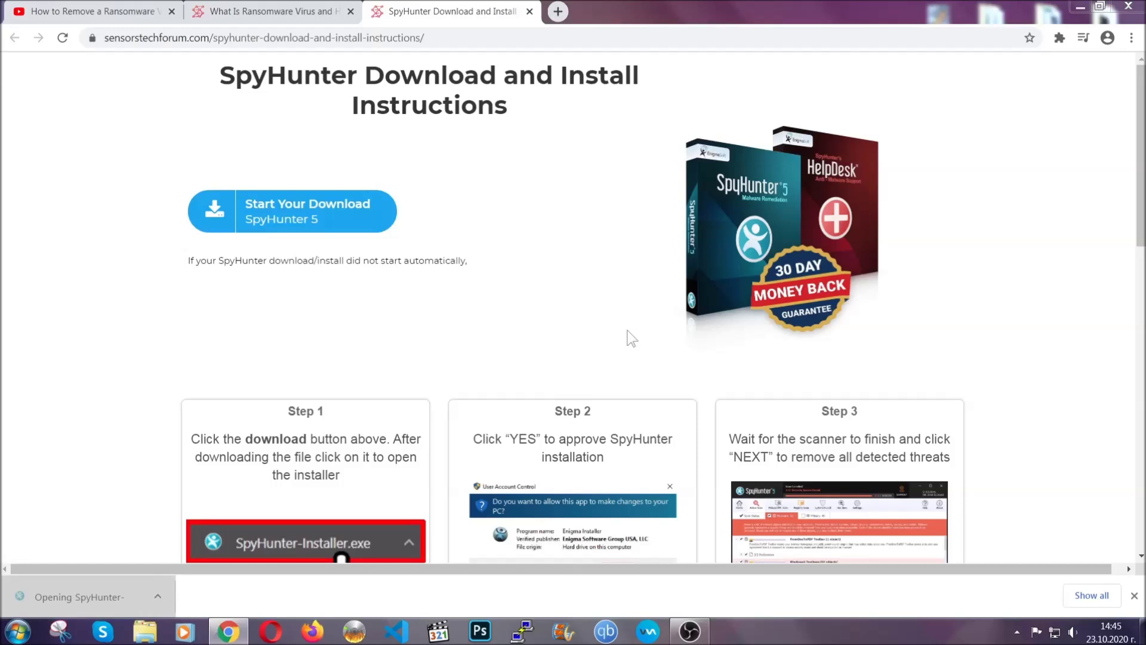
pyautogui.scroll(-1, 588, 328)
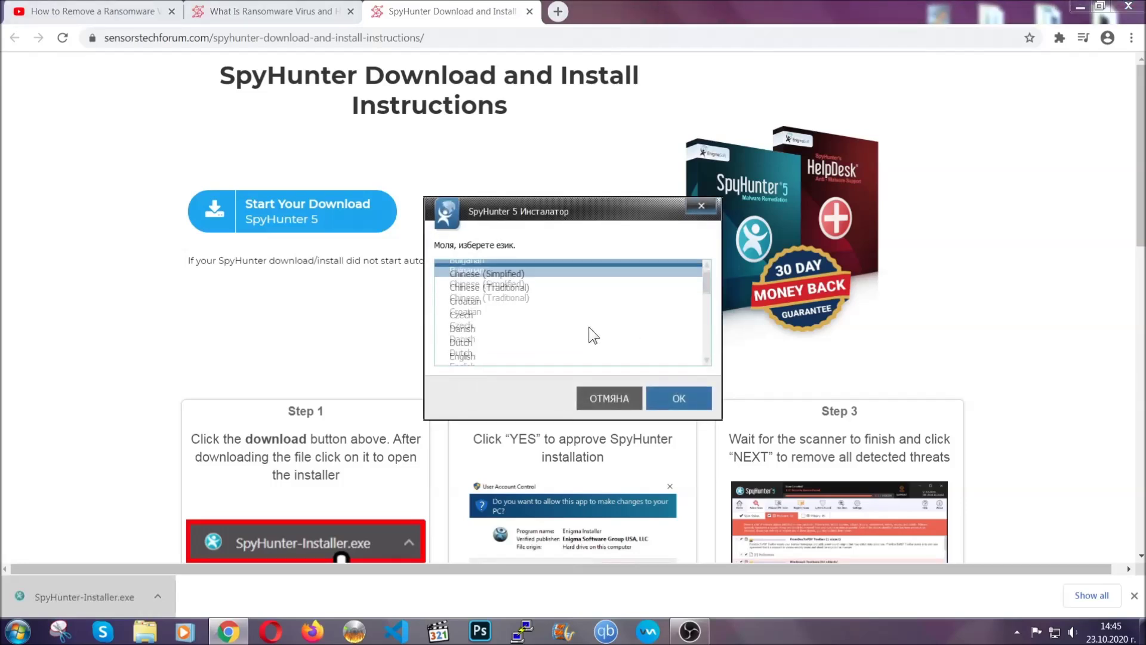
pyautogui.click(537, 328)
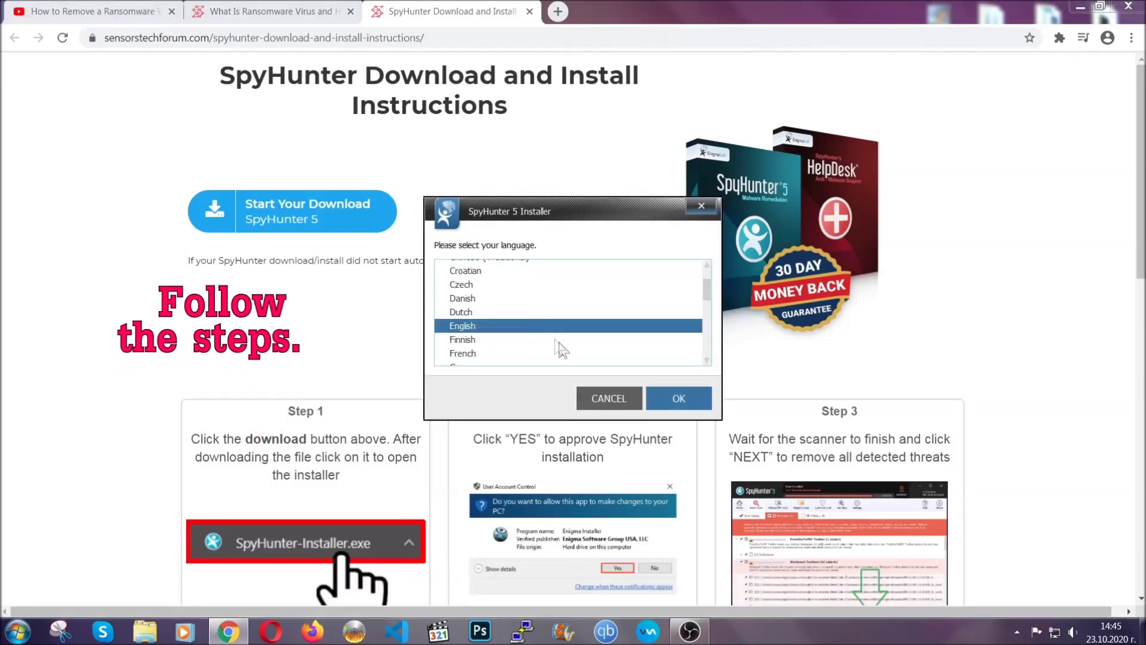
pyautogui.click(673, 398)
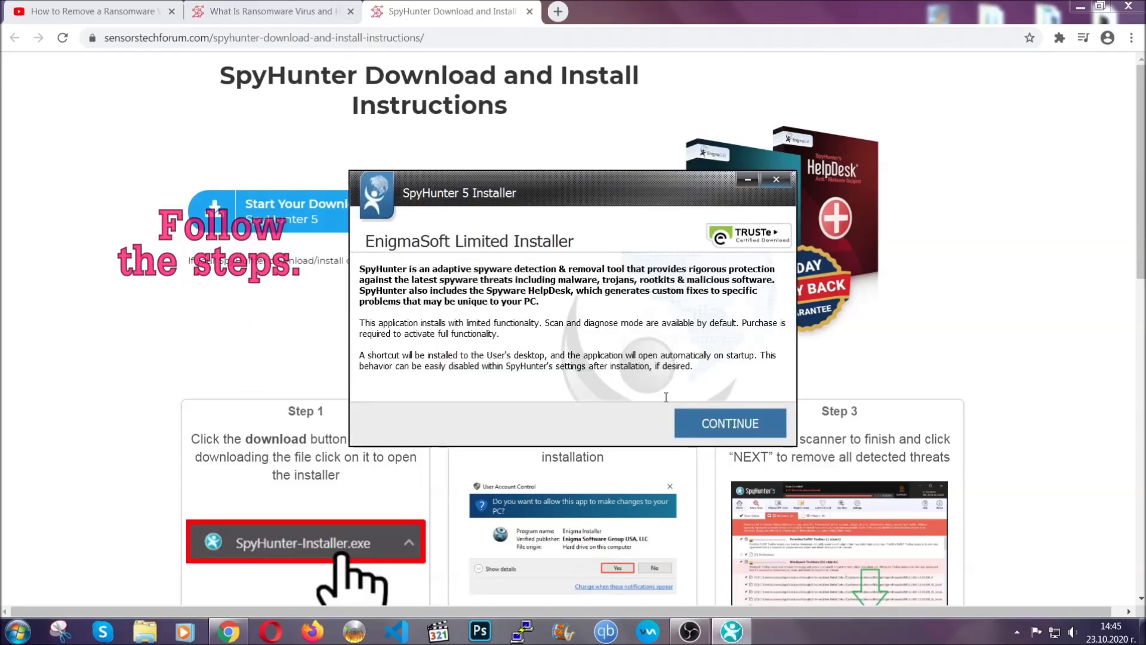
pyautogui.click(692, 423)
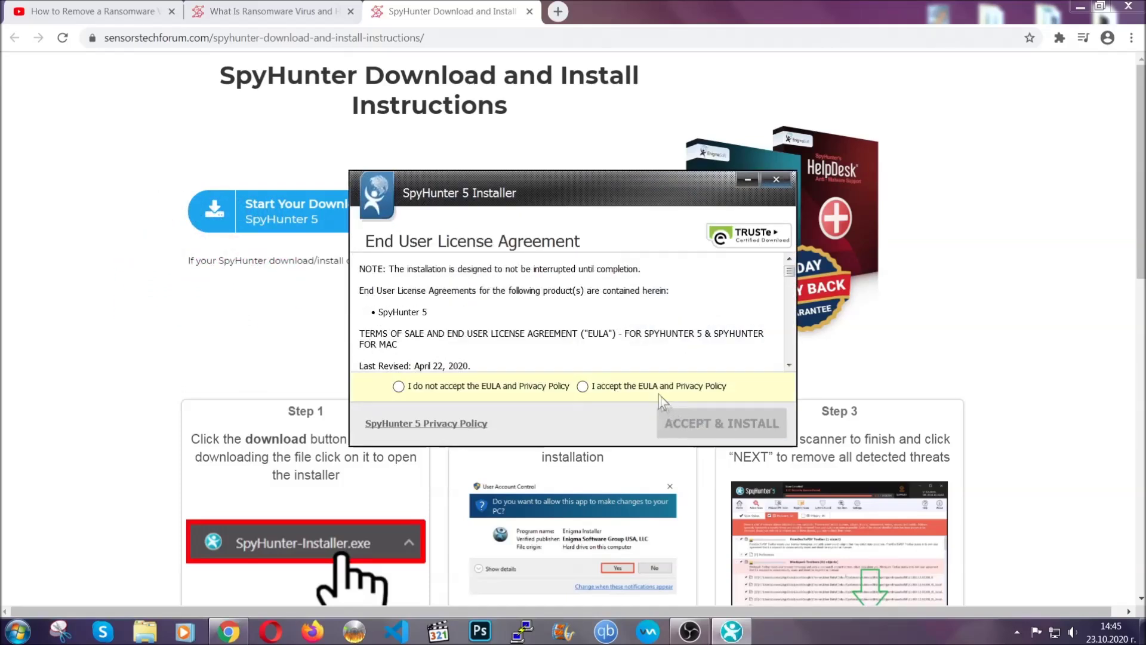
pyautogui.click(583, 386)
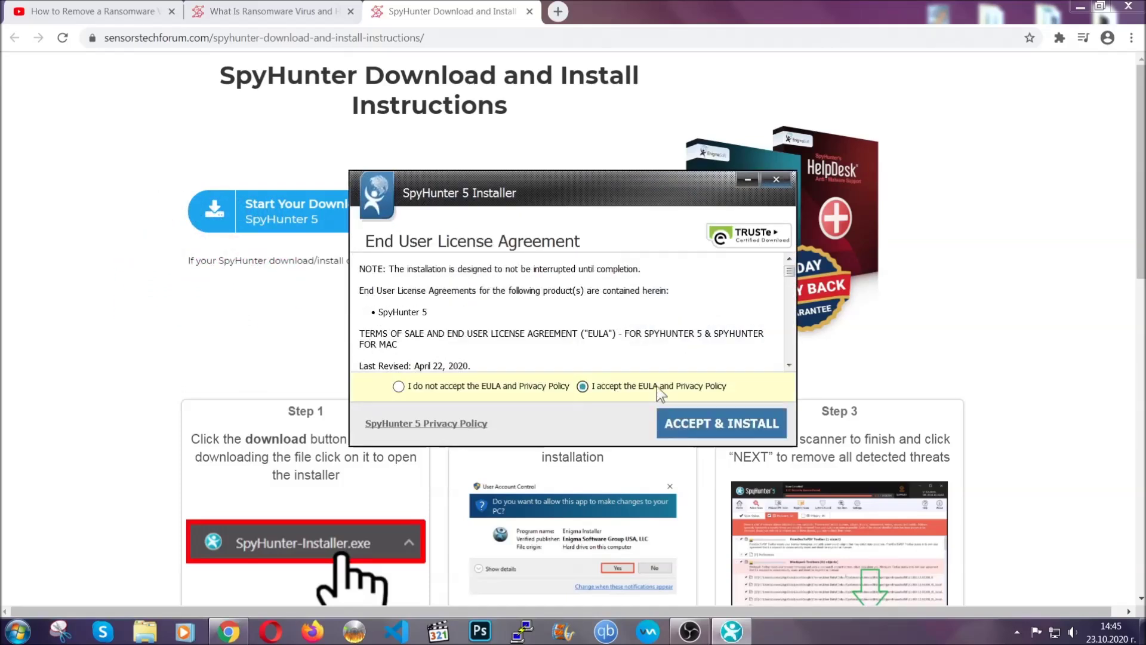
pyautogui.click(683, 417)
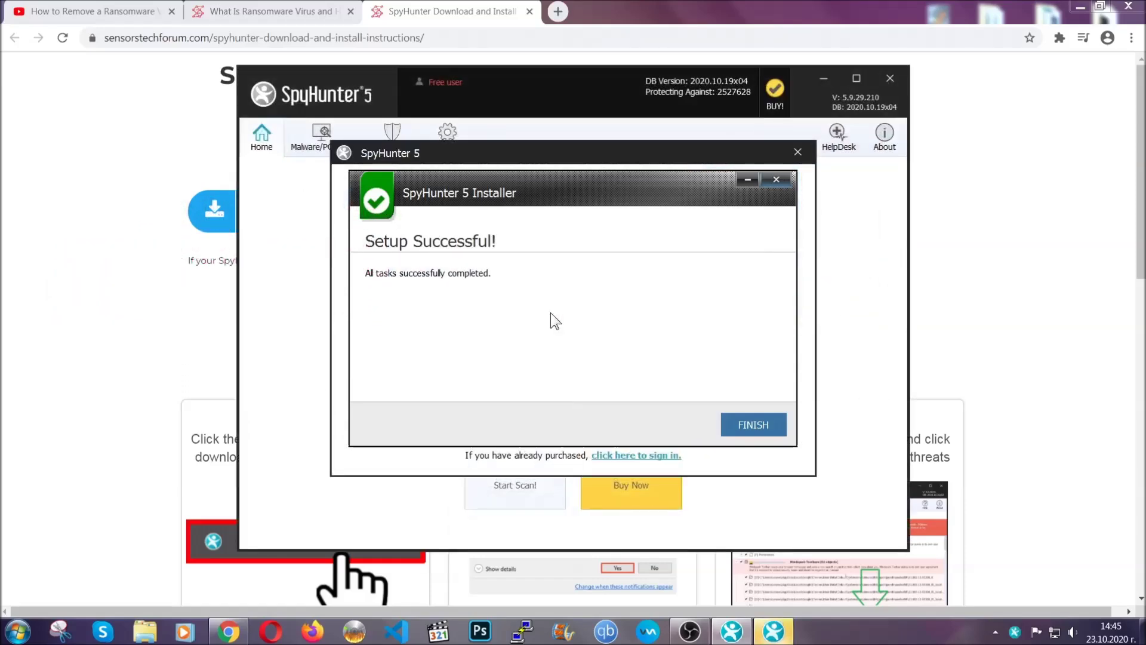
pyautogui.click(733, 426)
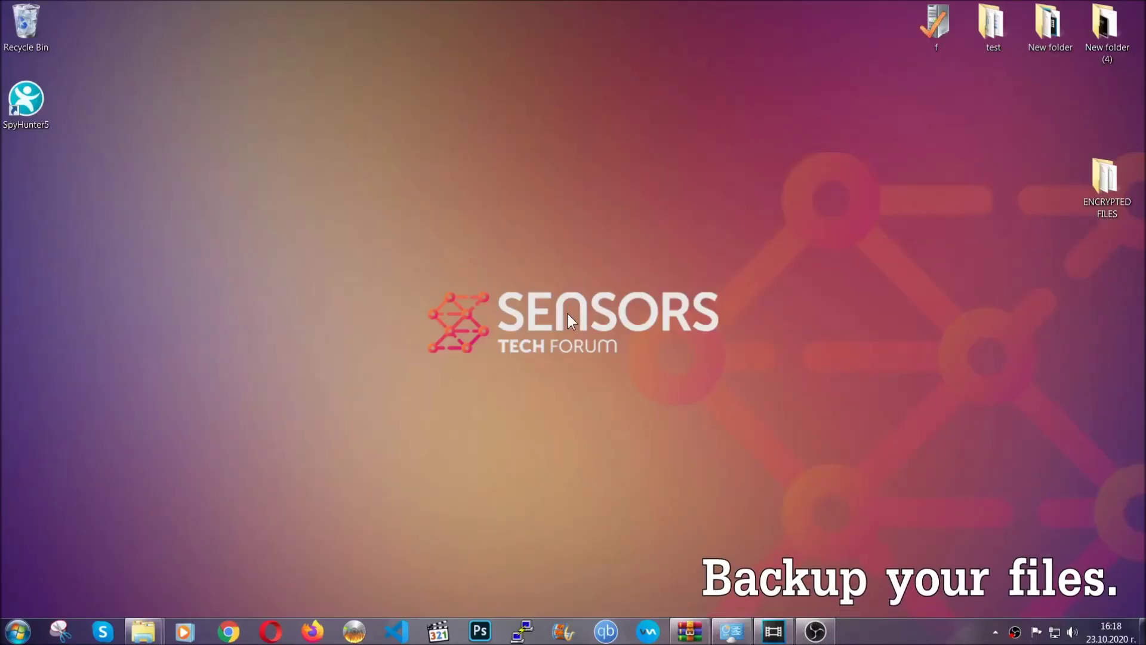
# Open the ENCRYPTED FILES folder and copy all six .efji files.
pyautogui.doubleClick(1098, 184)
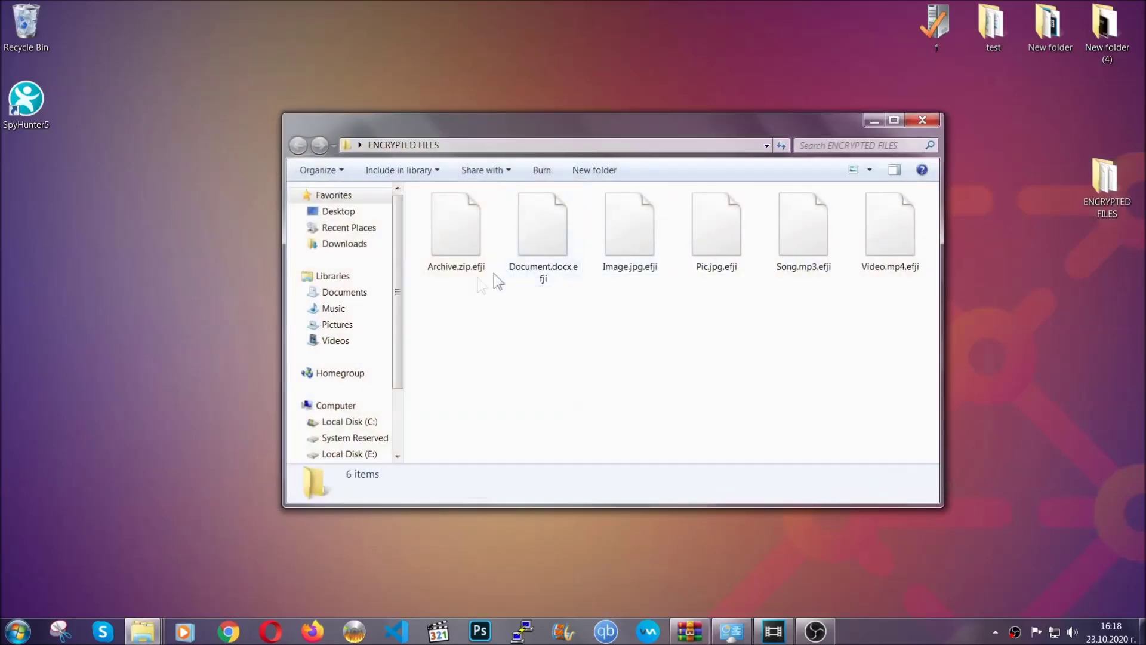
pyautogui.moveTo(425, 298); pyautogui.dragTo(894, 212)
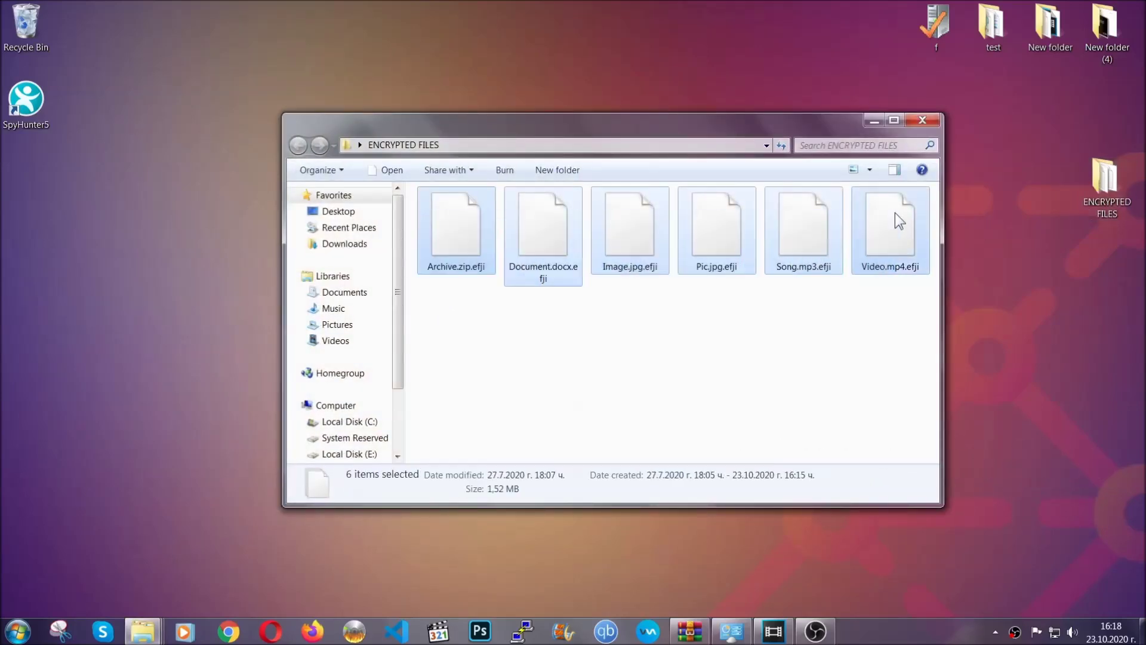
pyautogui.rightClick(894, 213)
pyautogui.click(926, 370)
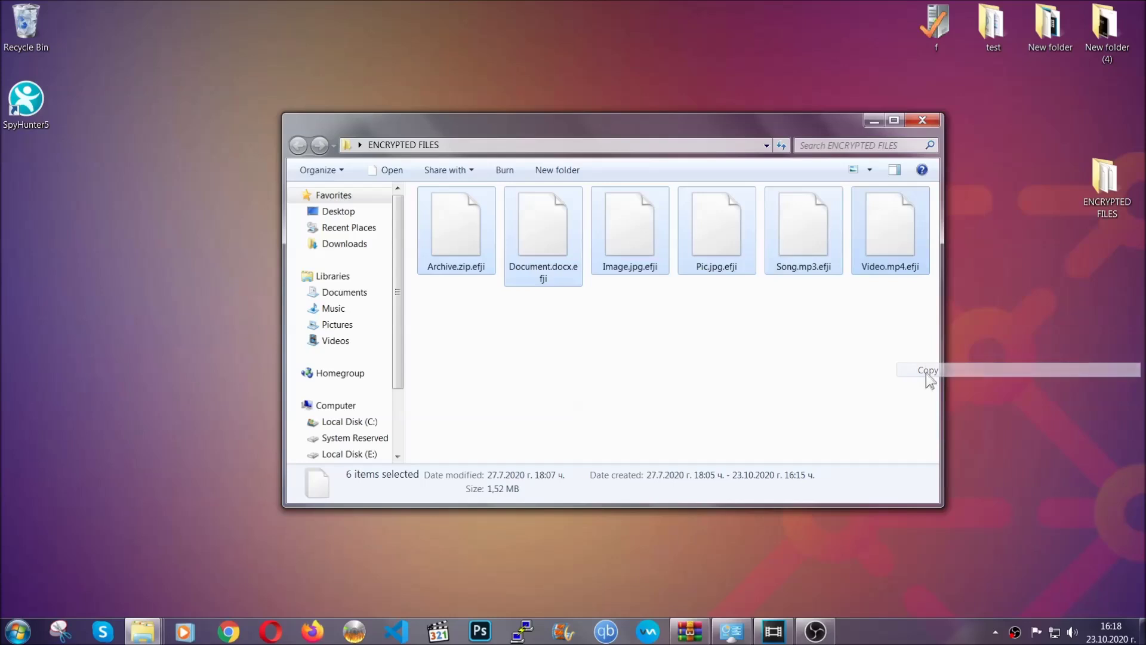
pyautogui.click(875, 120)
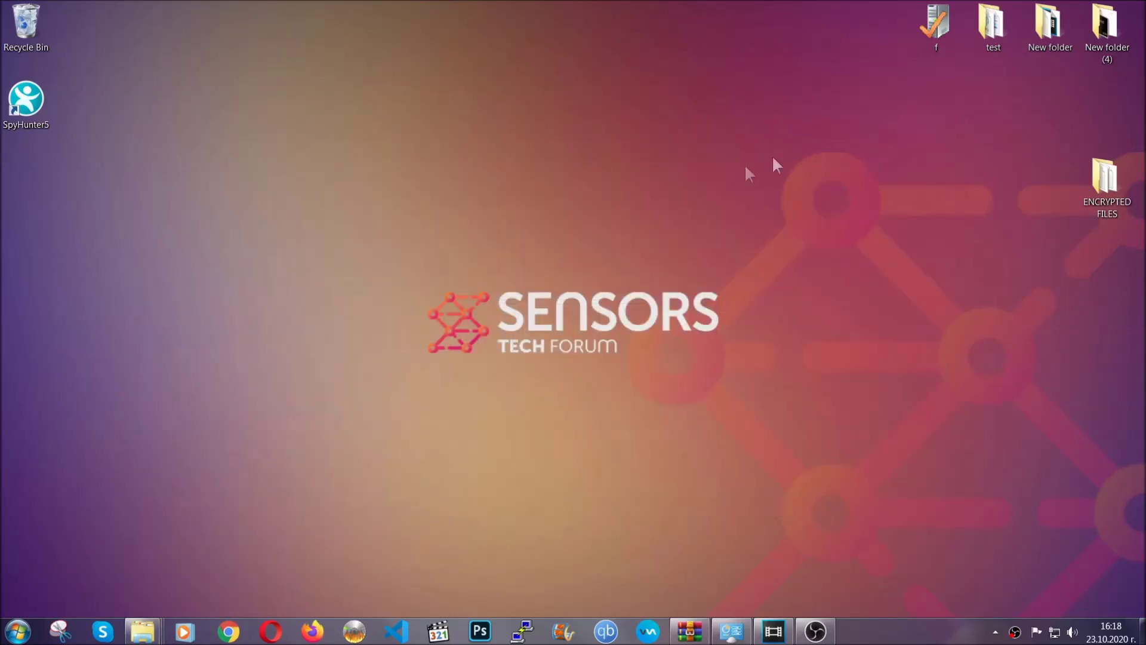
# Paste the six copied files onto FLASH DRIVE (H:) via Computer, then close the folder.
pyautogui.click(17, 631)
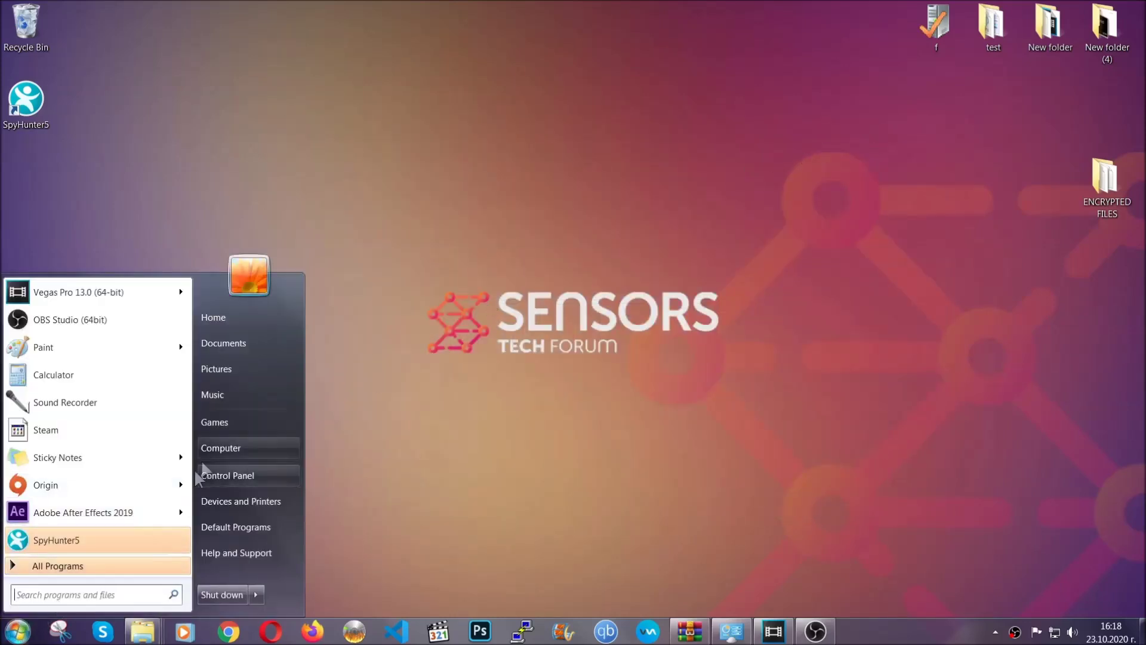
pyautogui.click(221, 449)
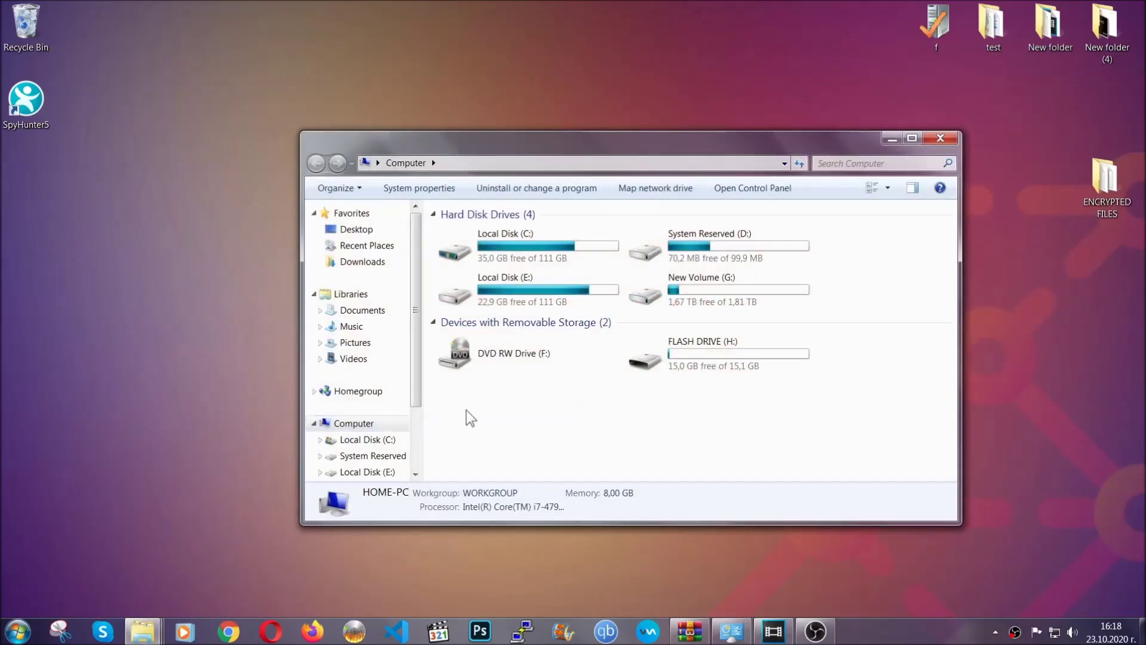
pyautogui.doubleClick(719, 357)
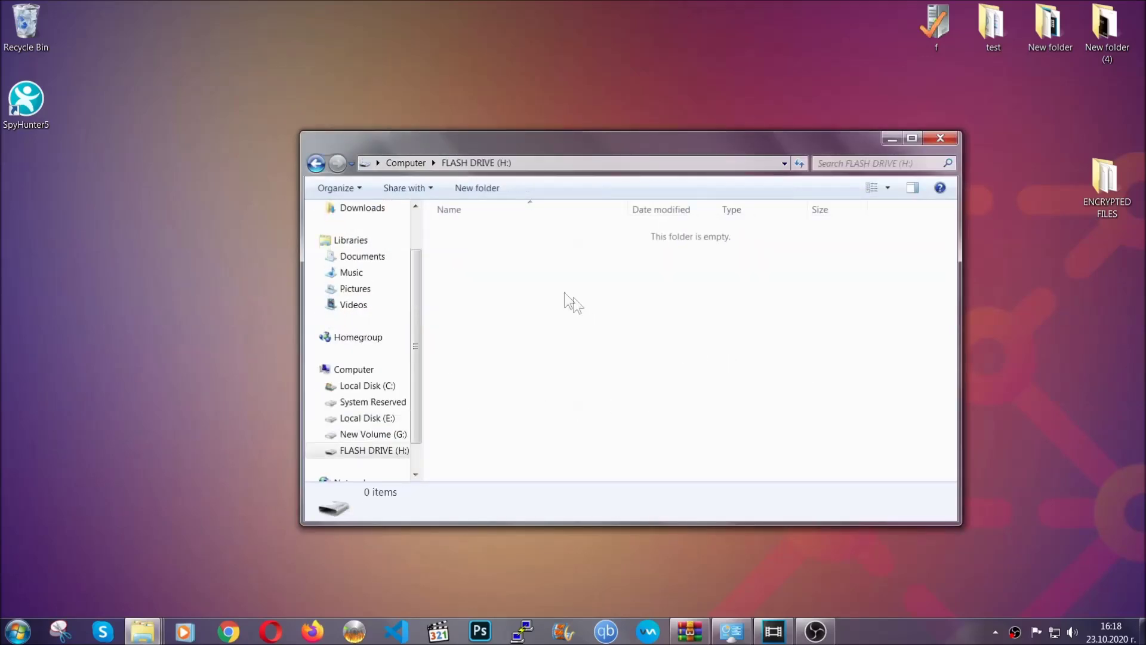
pyautogui.rightClick(496, 267)
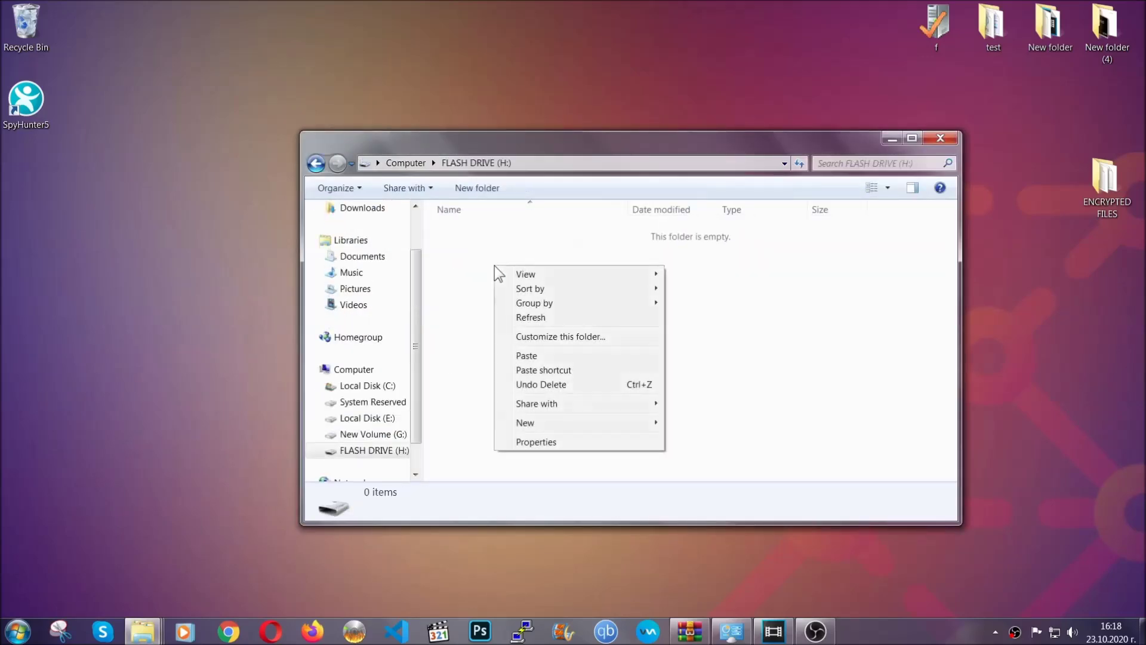
pyautogui.click(522, 356)
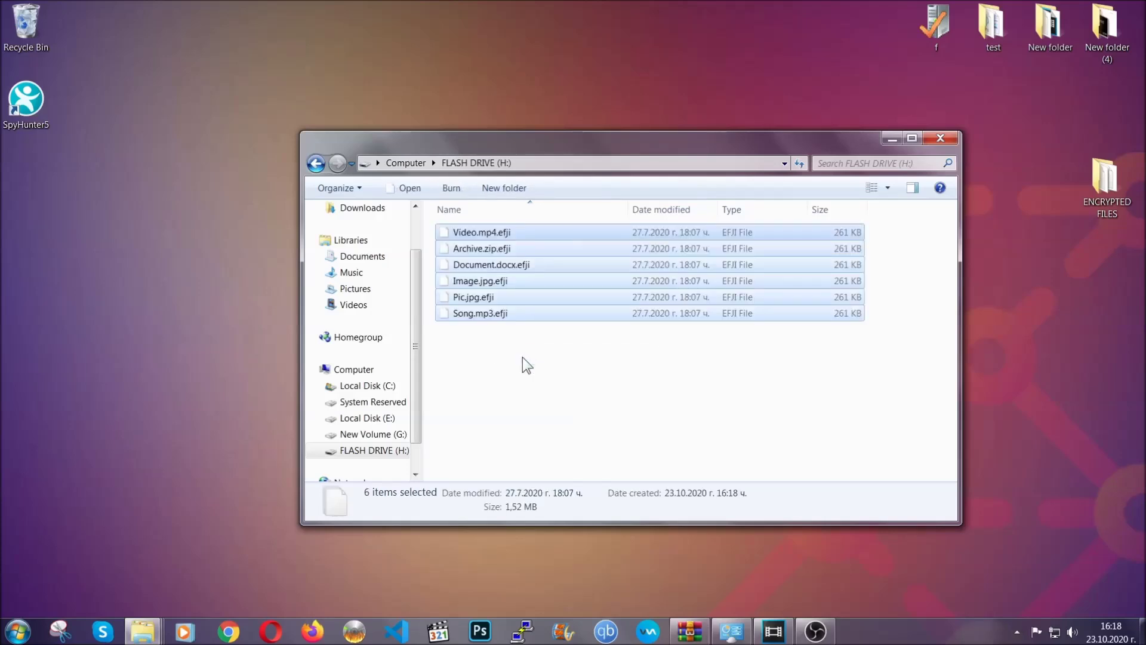
pyautogui.click(522, 357)
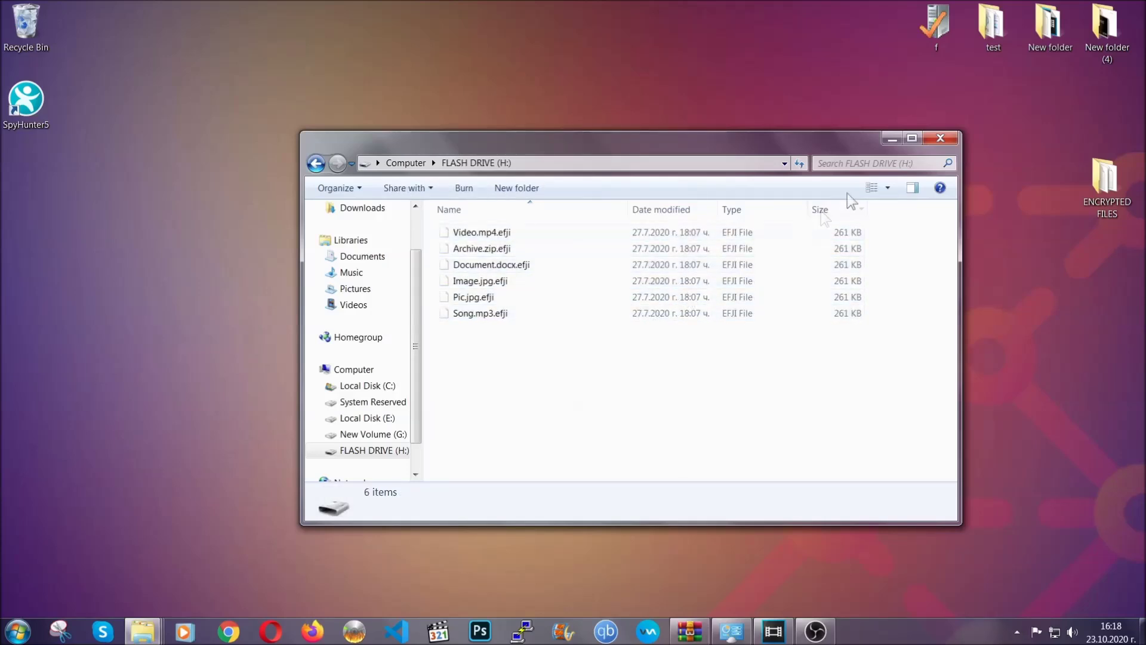
pyautogui.click(944, 136)
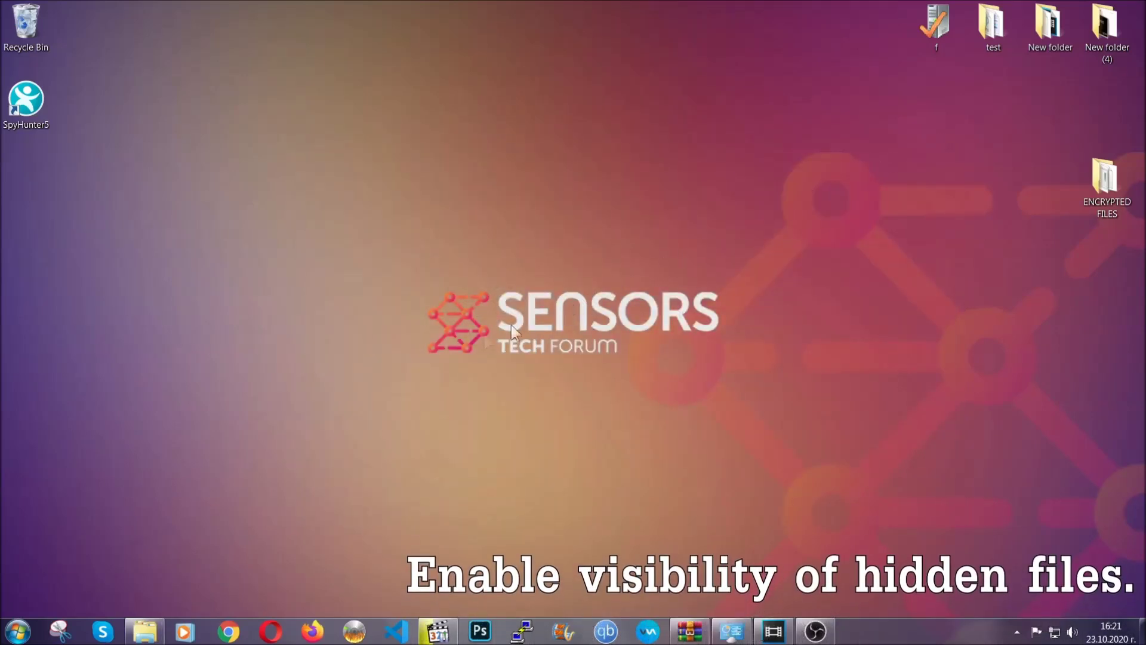
# Find 'show hidden files and folders' in Start search and apply Show hidden files, folders, and drives.
pyautogui.click(18, 631)
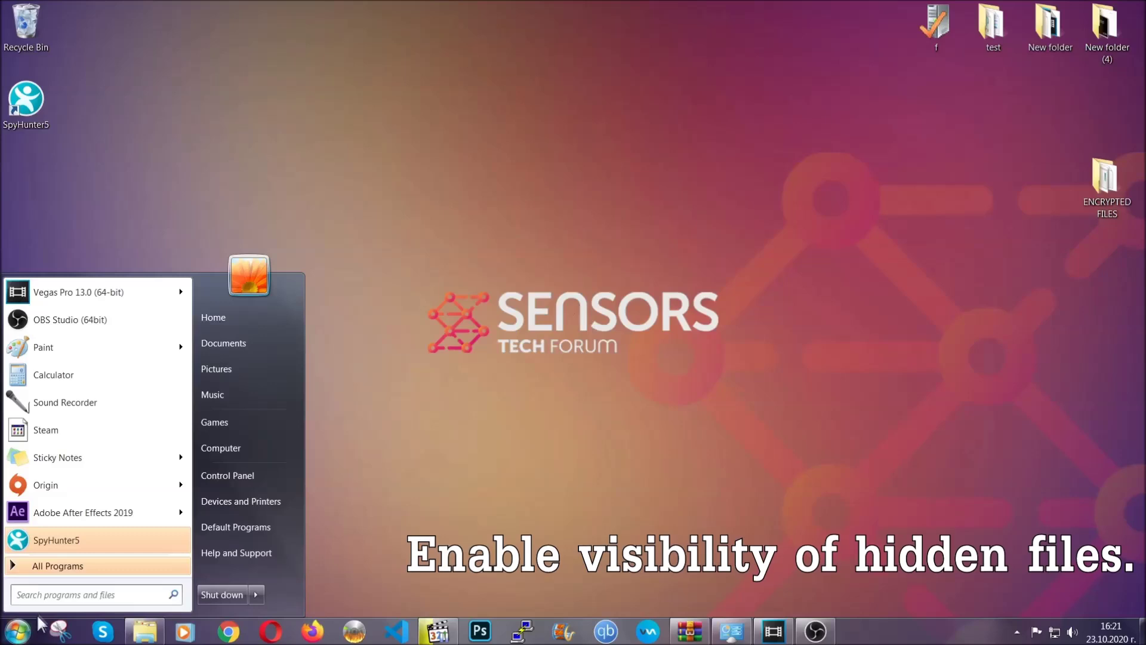
pyautogui.click(49, 596)
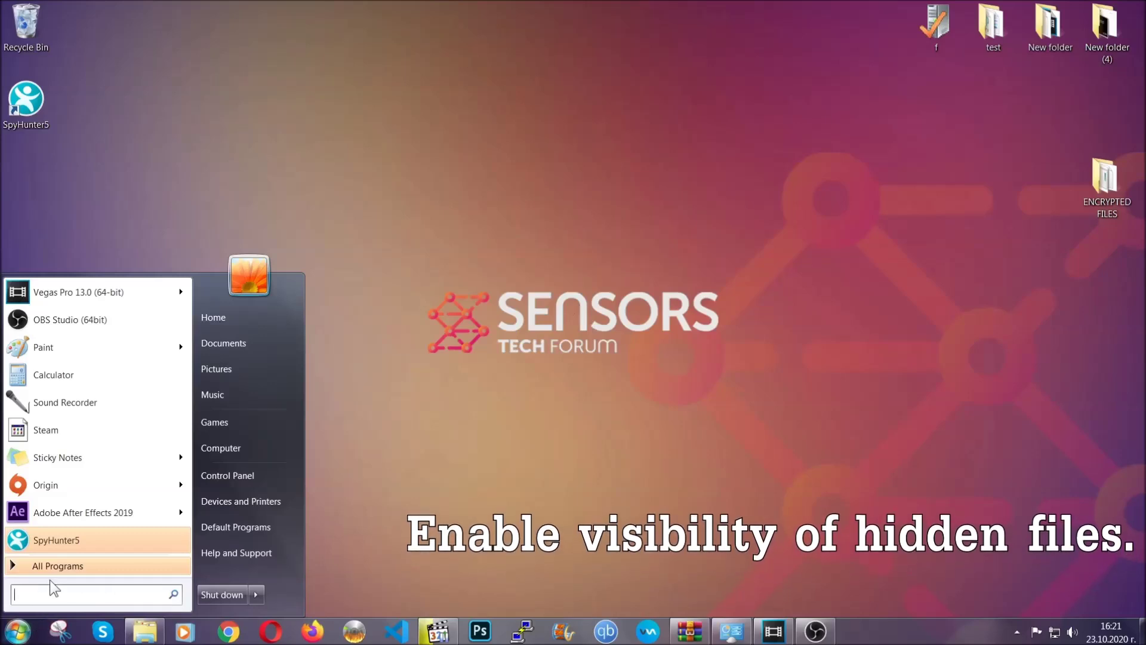
pyautogui.write('showh')
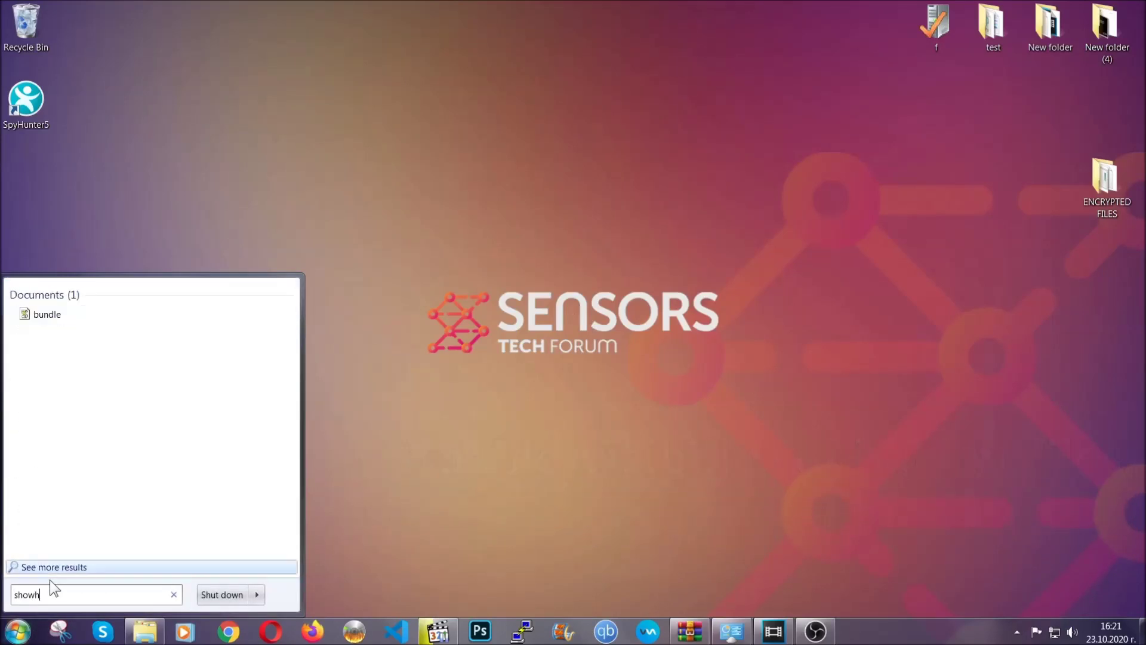
pyautogui.press('BackSpace')
pyautogui.write('hidden')
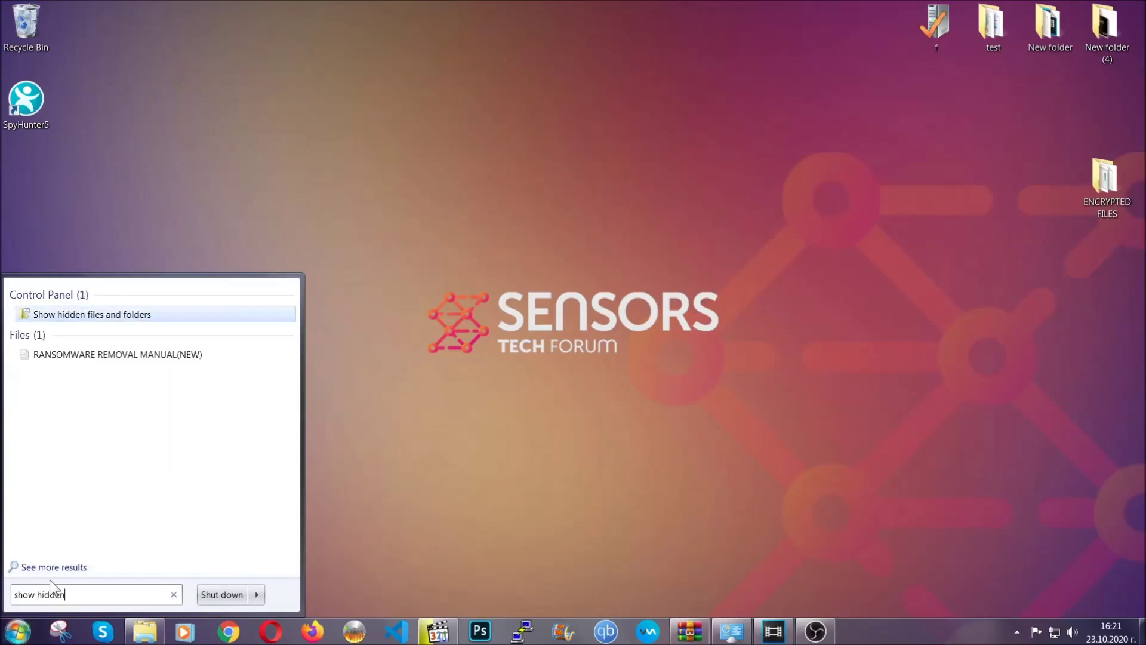
pyautogui.write(' files and folders')
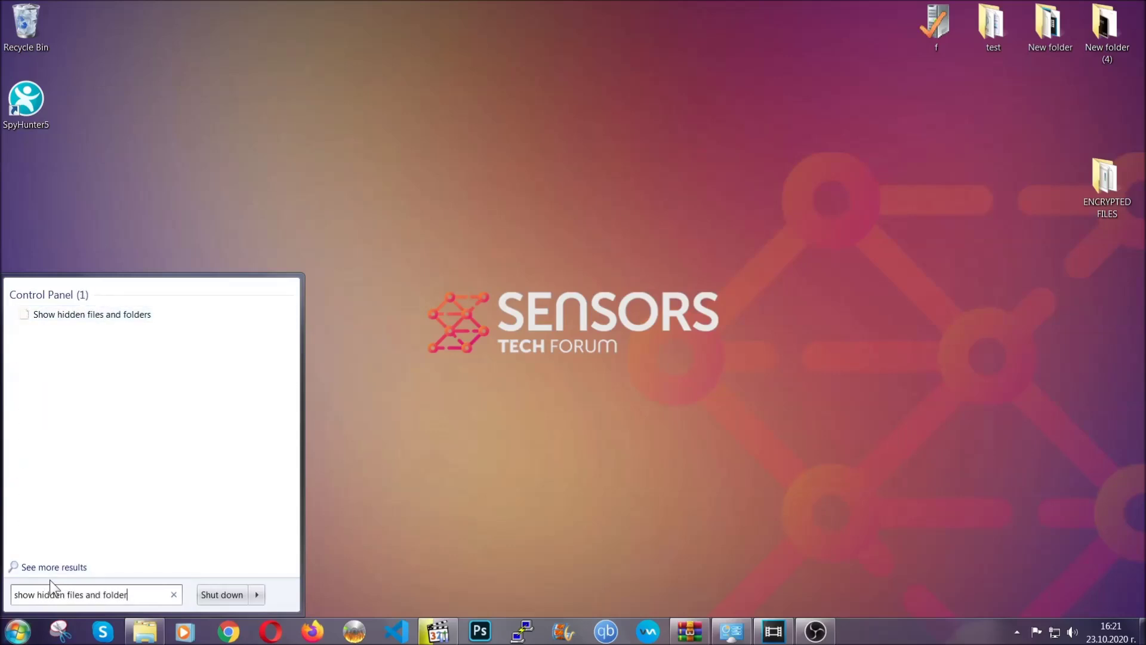
pyautogui.click(137, 317)
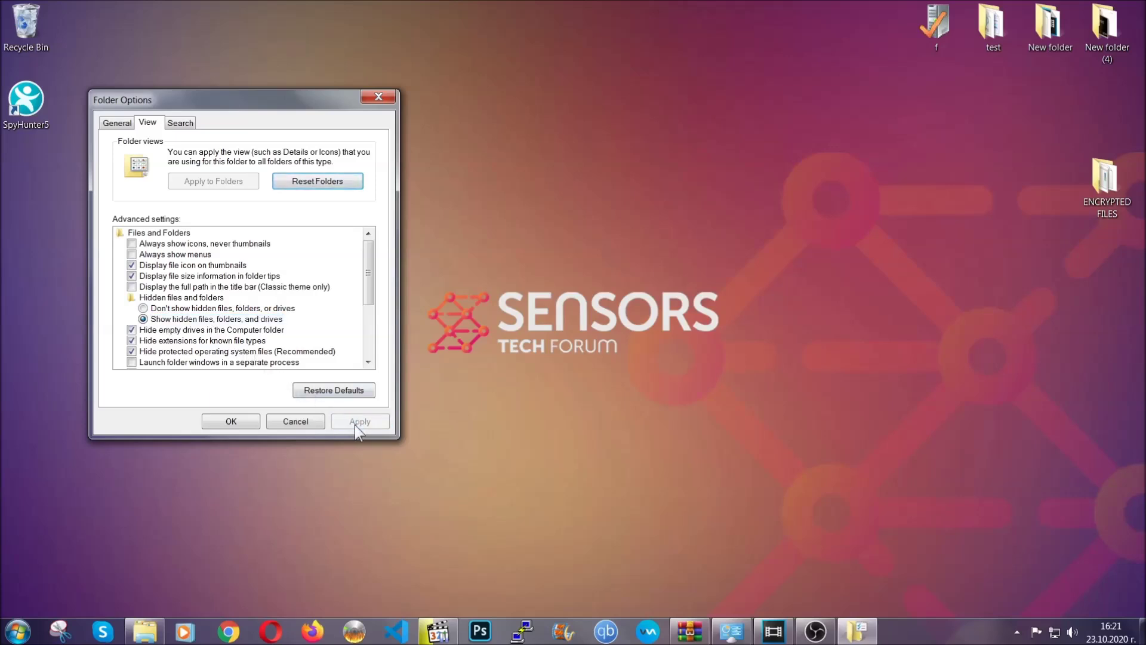
pyautogui.click(230, 422)
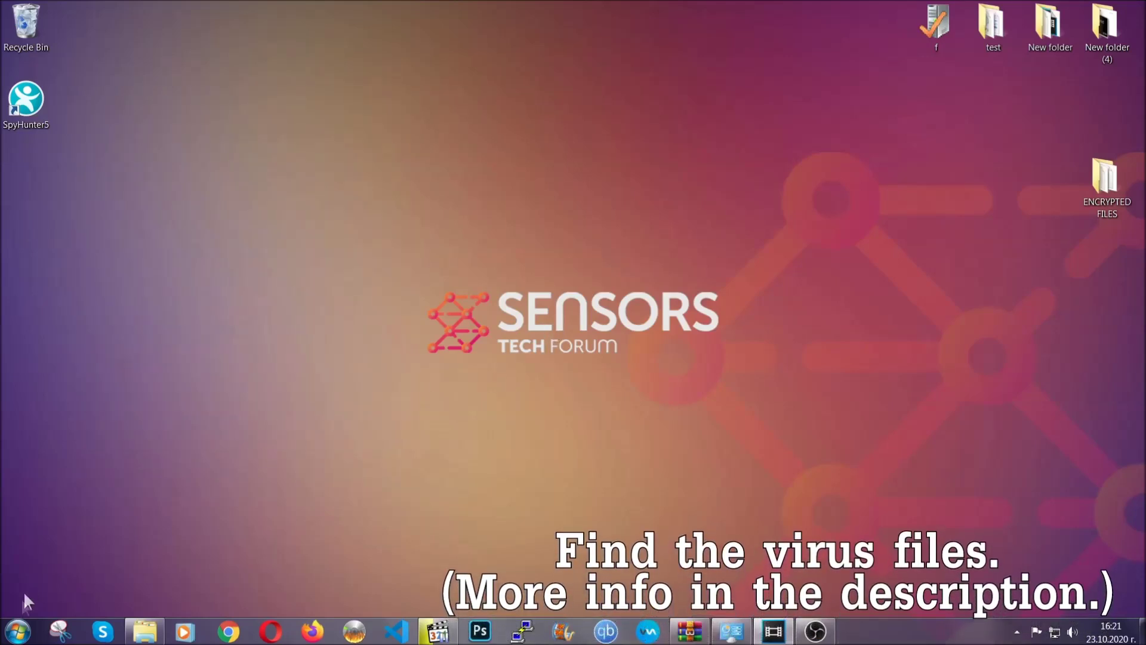
# From the Computer window, search the whole computer for 'fileextension:exe Example Virus Name'.
pyautogui.click(18, 631)
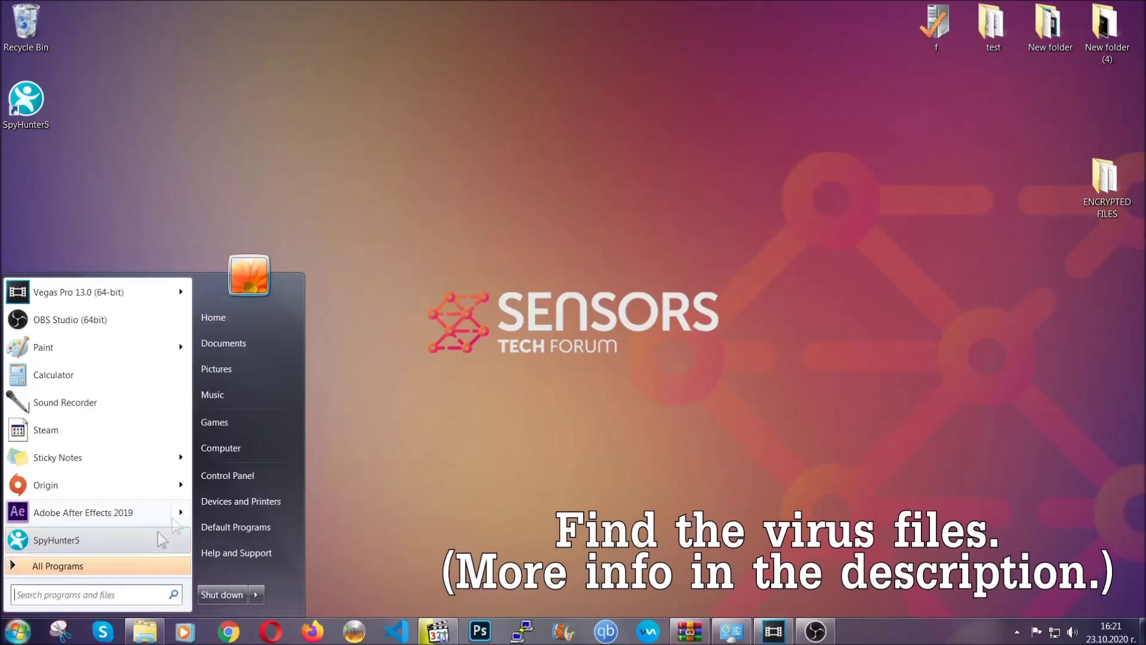
pyautogui.click(237, 448)
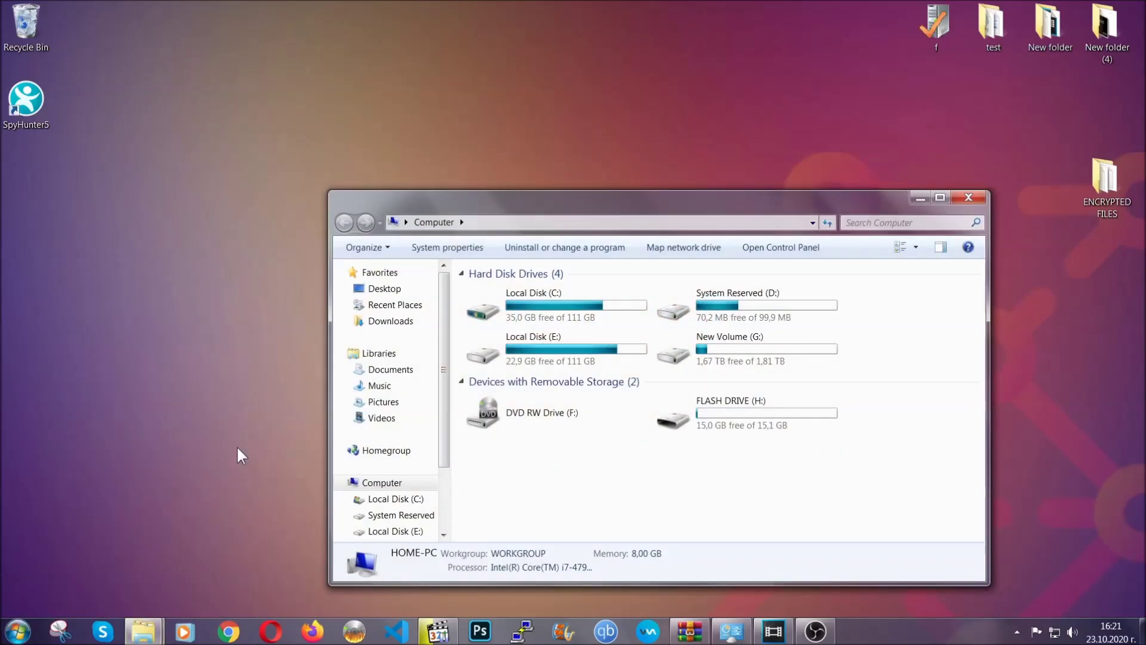
pyautogui.moveTo(618, 206); pyautogui.dragTo(546, 153)
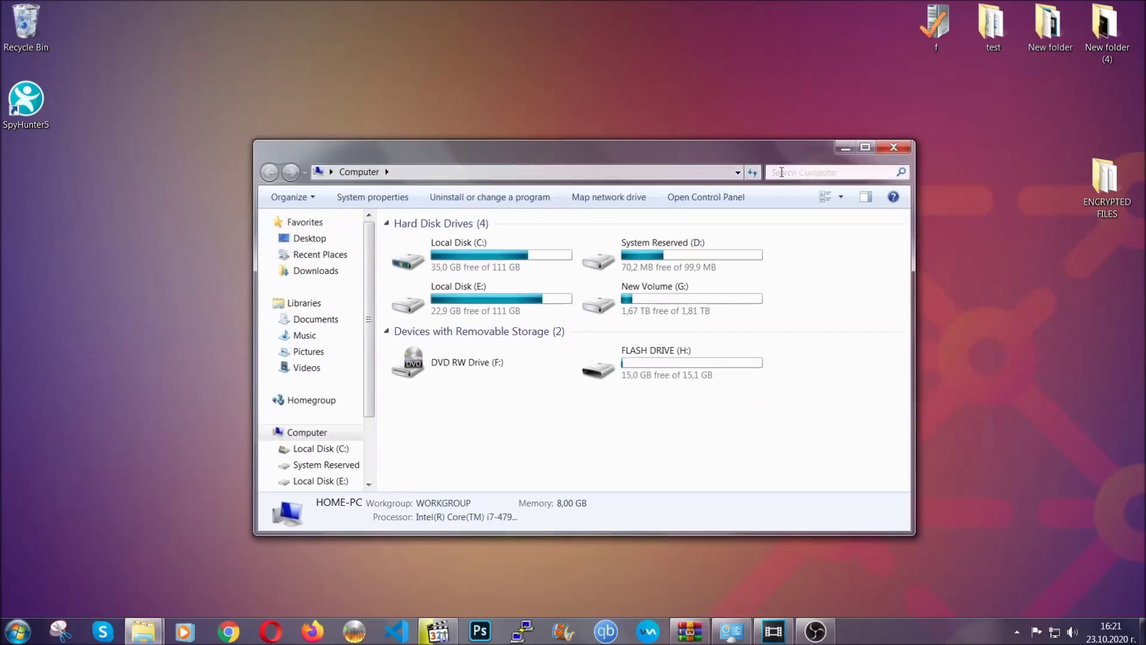
pyautogui.click(782, 172)
pyautogui.write('fileextensio')
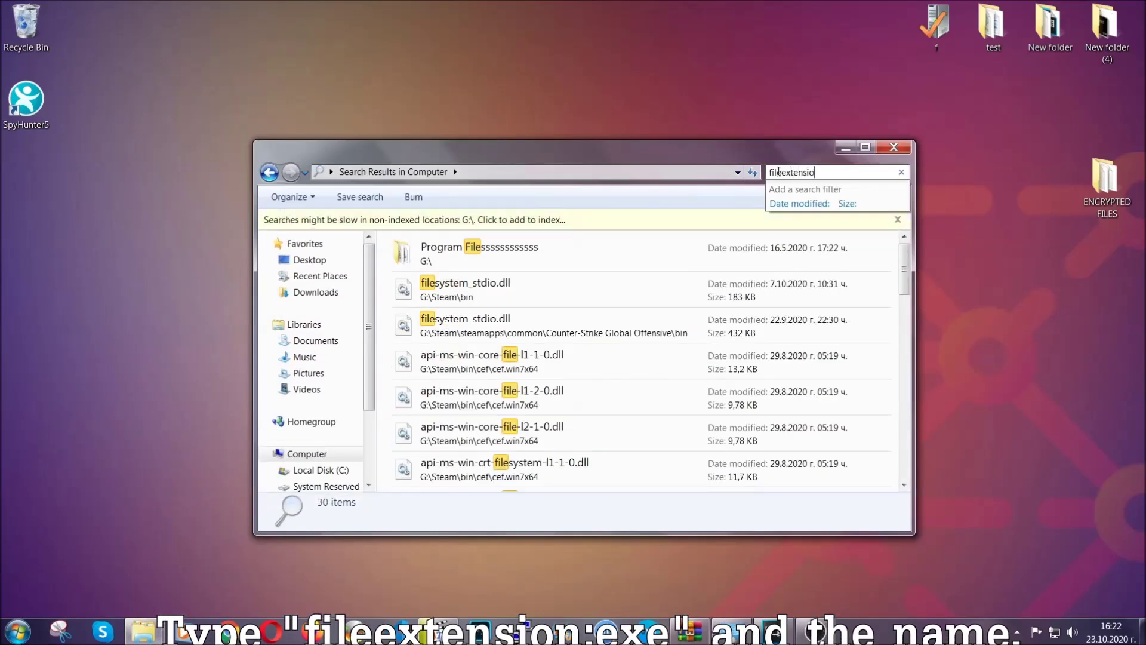
pyautogui.write('n:exe')
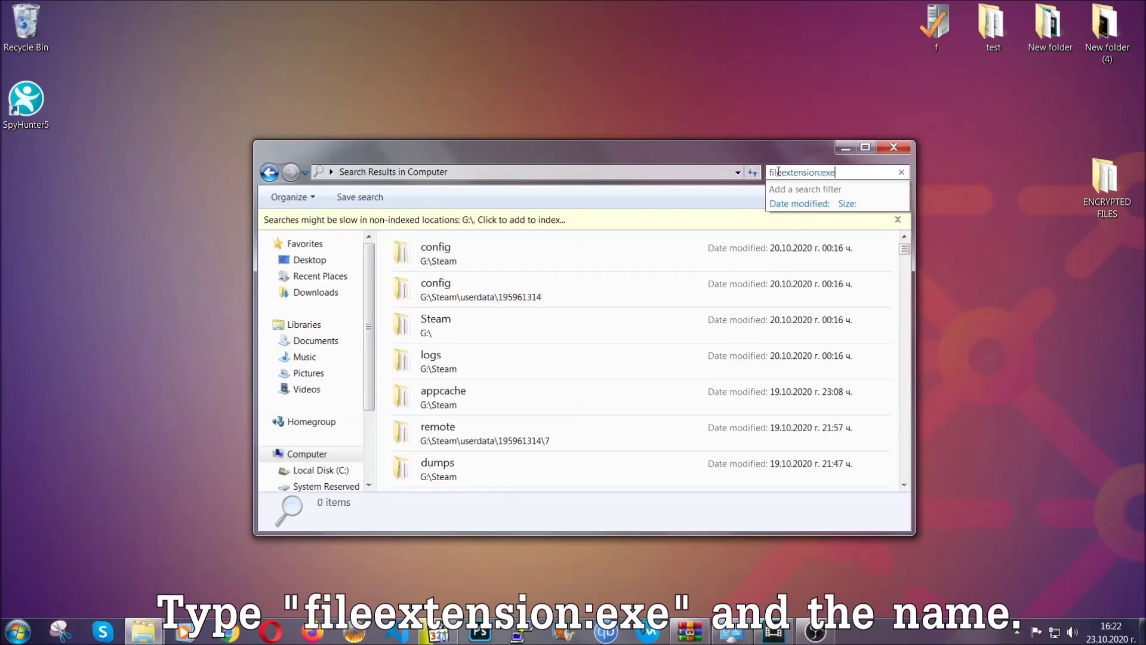
pyautogui.write(' Exam')
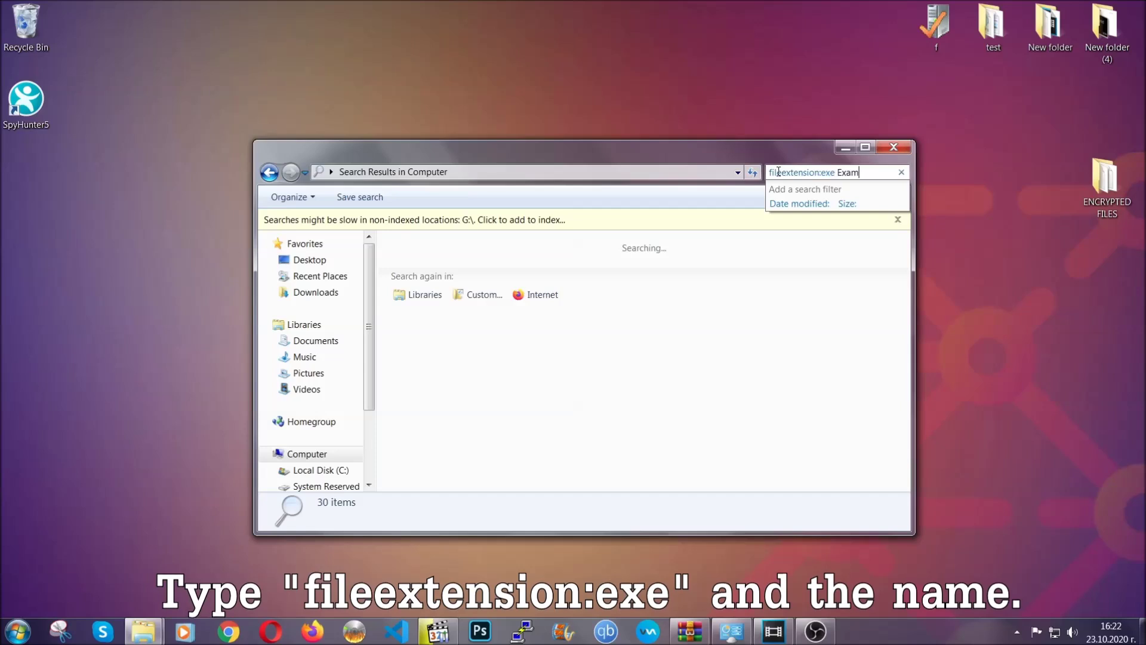
pyautogui.write('ple Vi')
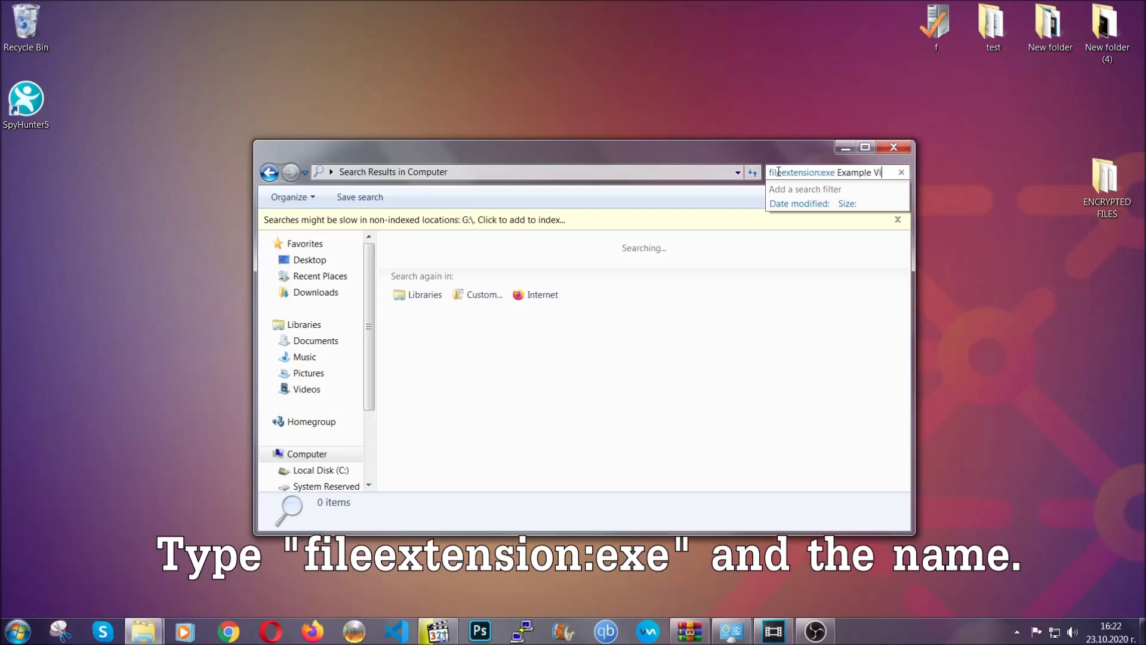
pyautogui.write('rss')
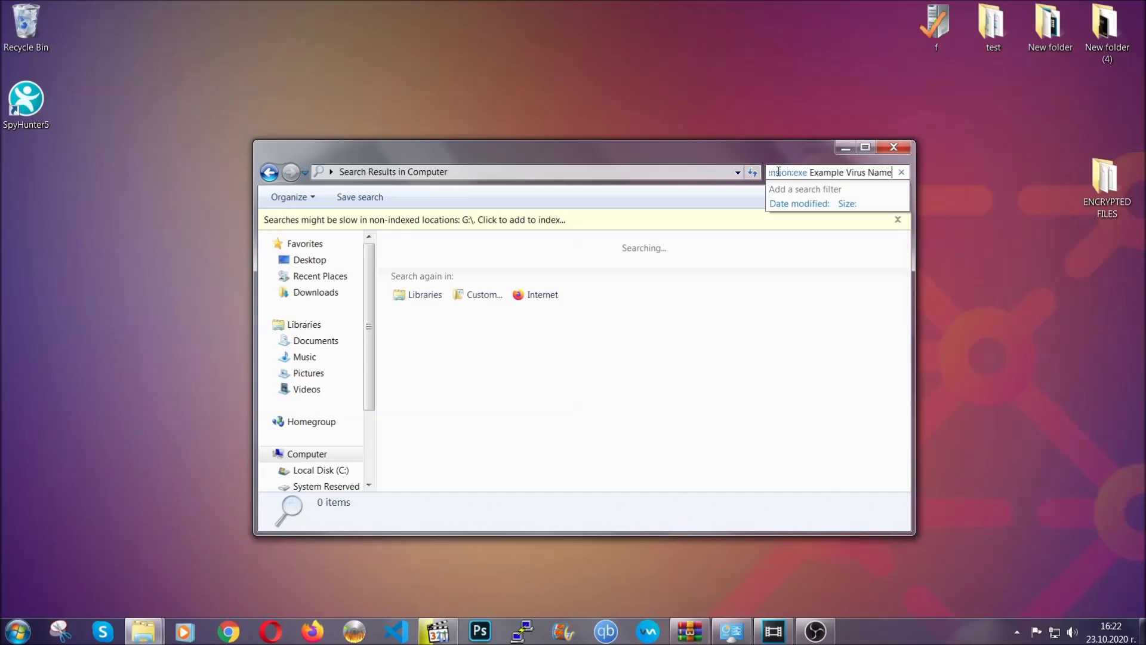
pyautogui.write(' Name')
pyautogui.press('Return')
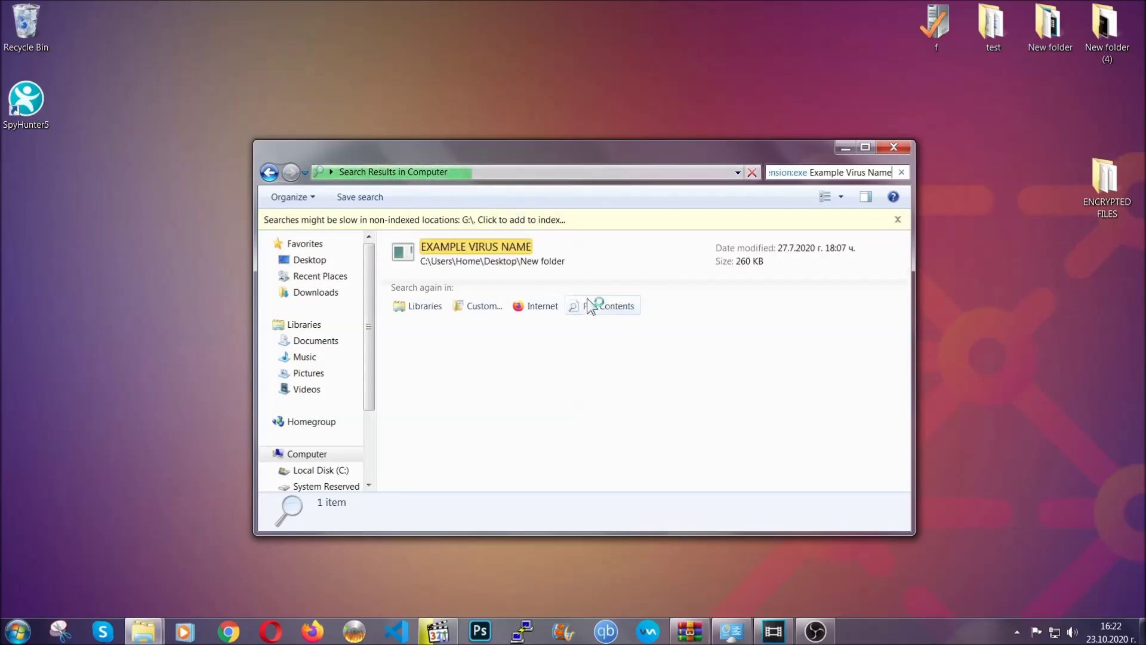
# Delete the EXAMPLE VIRUS NAME result to the Recycle Bin and close the search window.
pyautogui.click(502, 244)
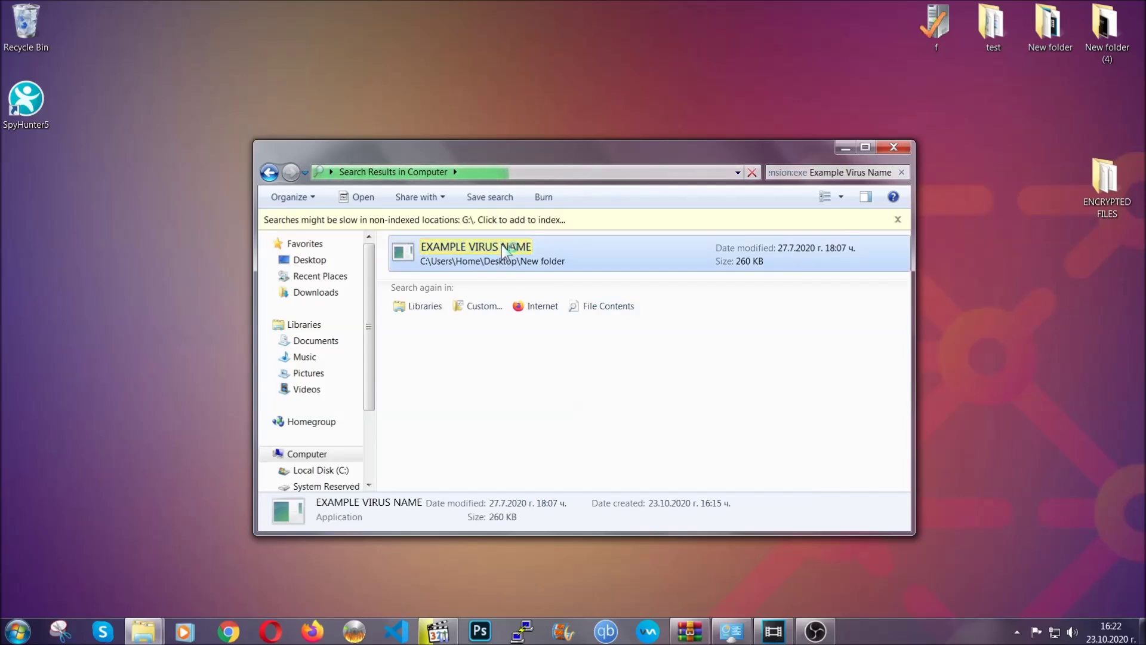
pyautogui.rightClick(501, 244)
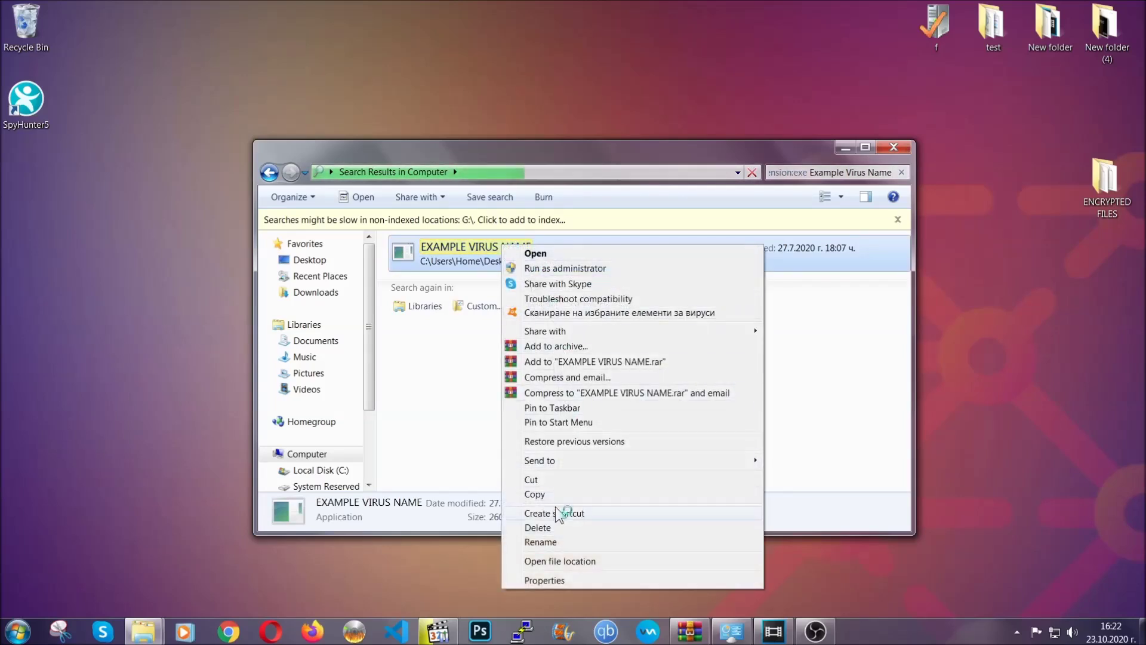
pyautogui.click(553, 528)
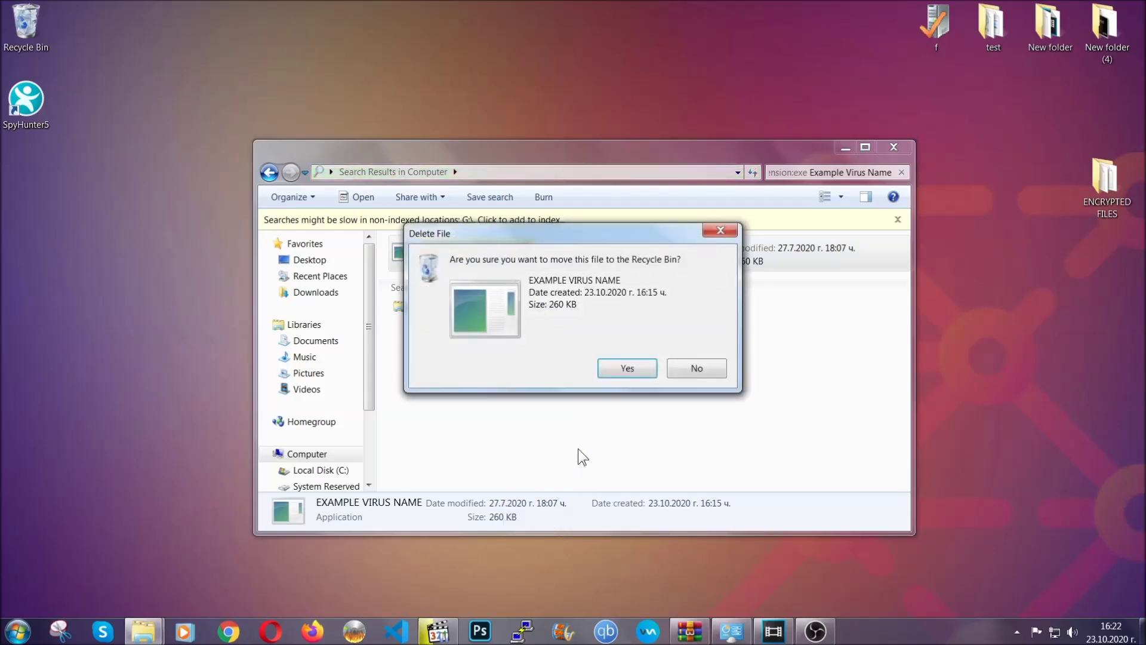
pyautogui.click(627, 369)
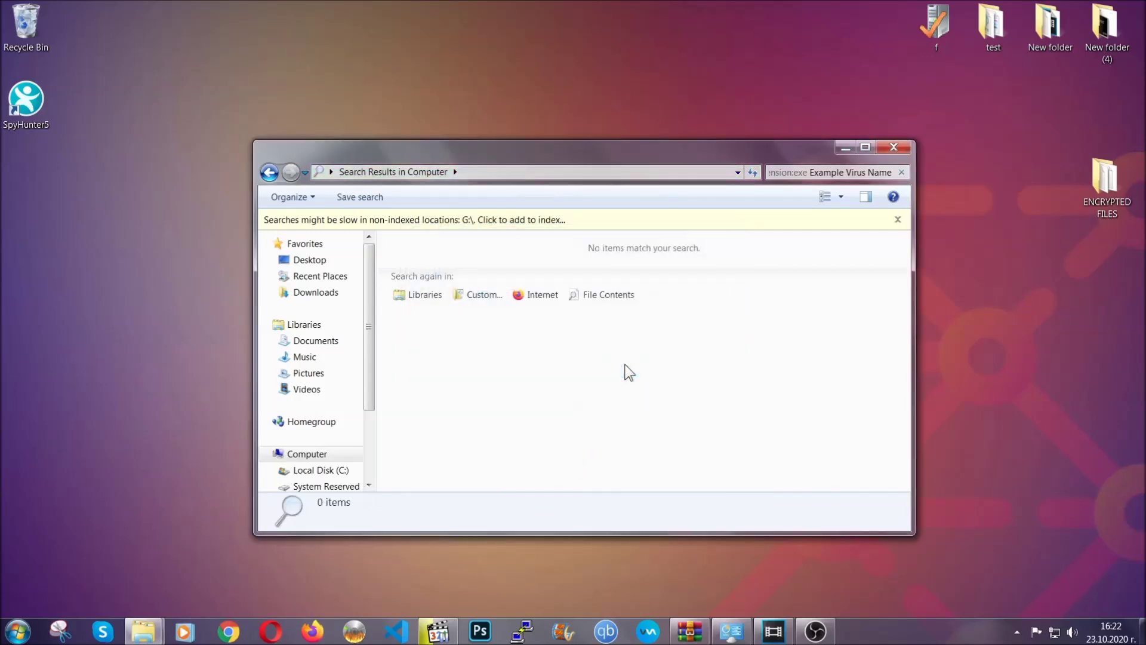
pyautogui.click(894, 147)
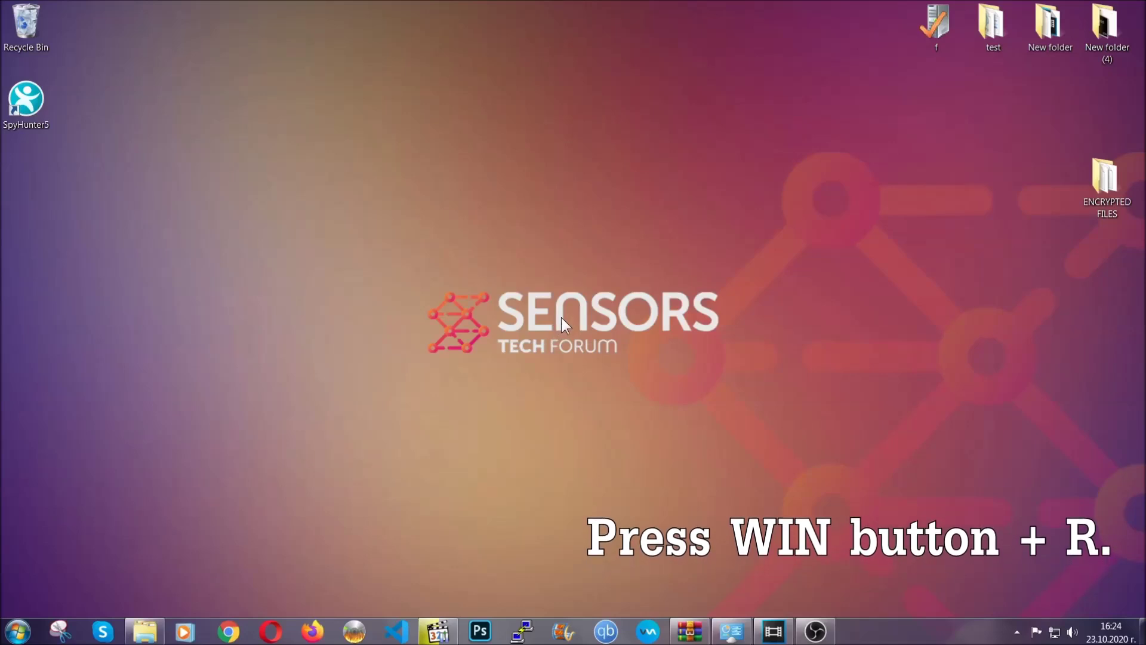
# Start Registry Editor by running REGEDIT from the Run dialog.
pyautogui.press('super+r')
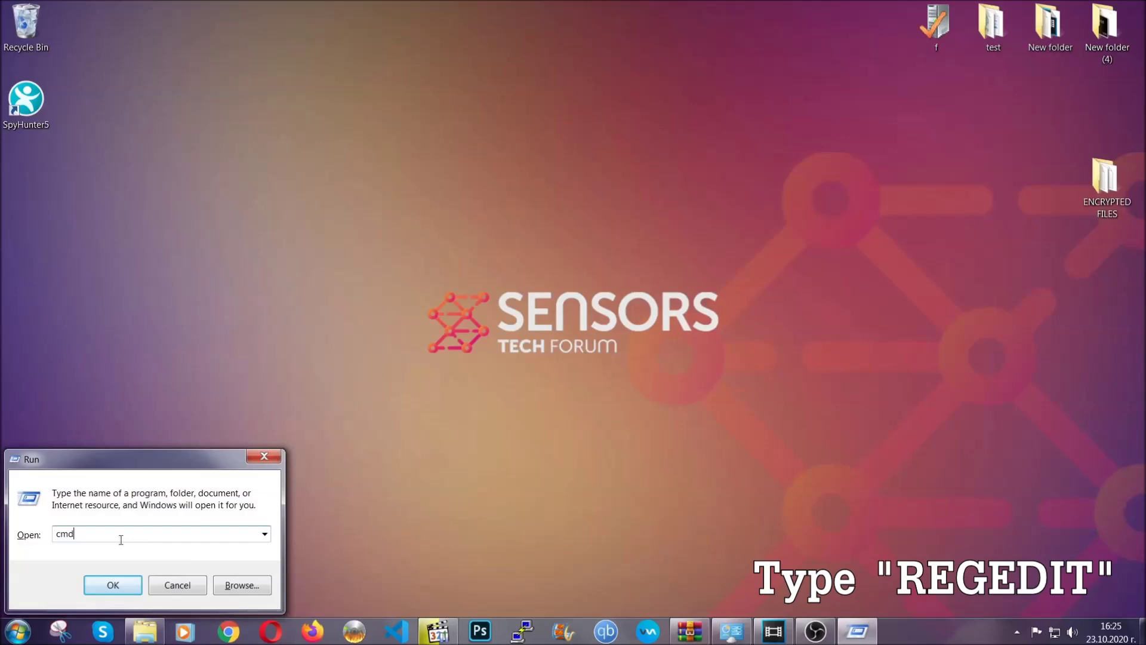
pyautogui.write('REGE')
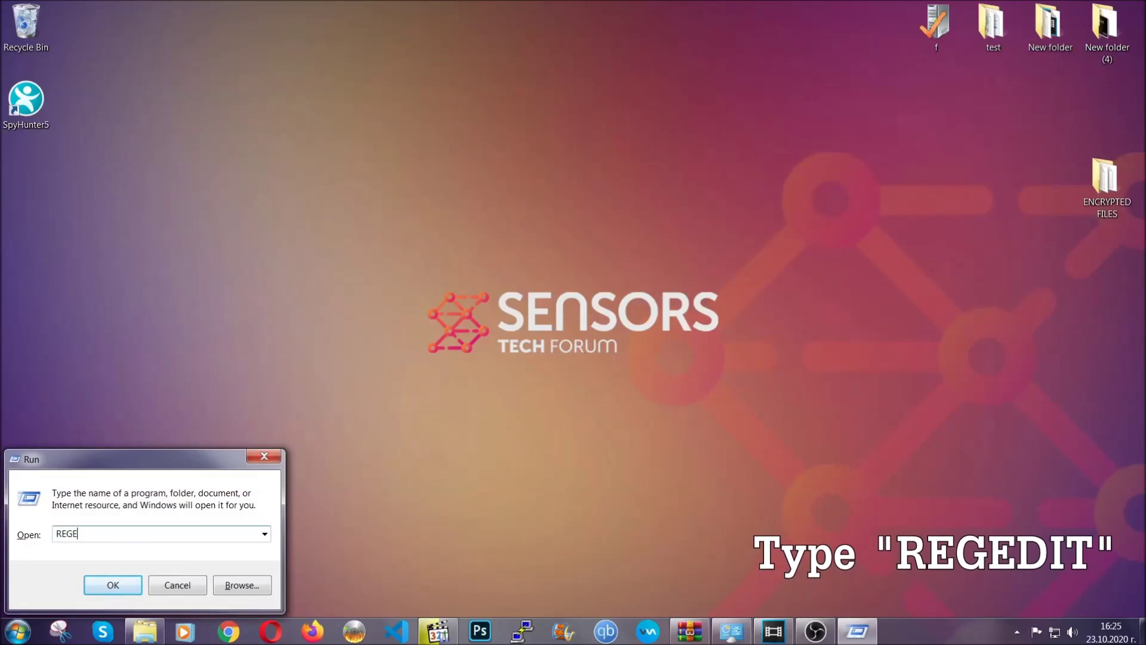
pyautogui.write('DIT')
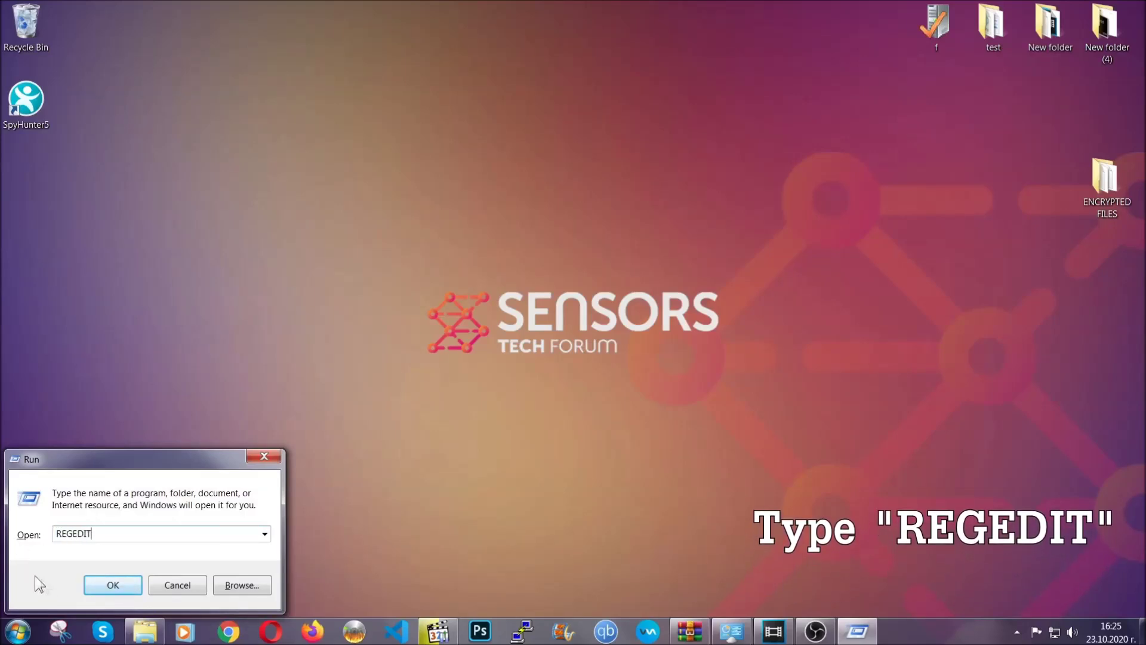
pyautogui.click(111, 585)
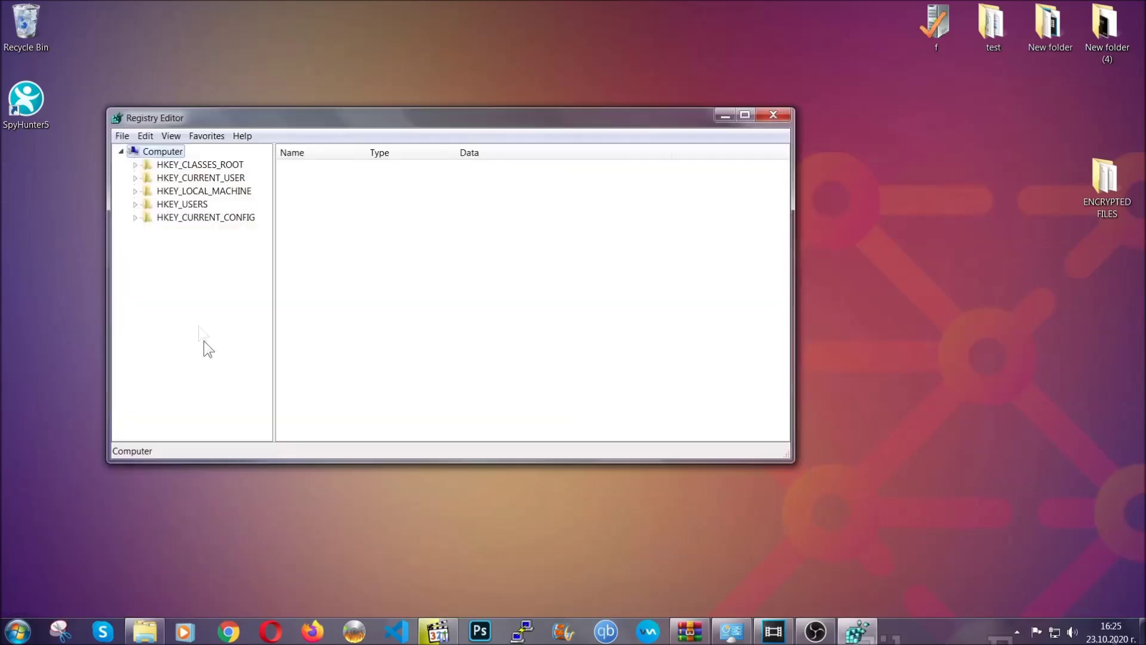
# Export the whole registry, range All, to the desktop as BACKUP.
pyautogui.click(122, 136)
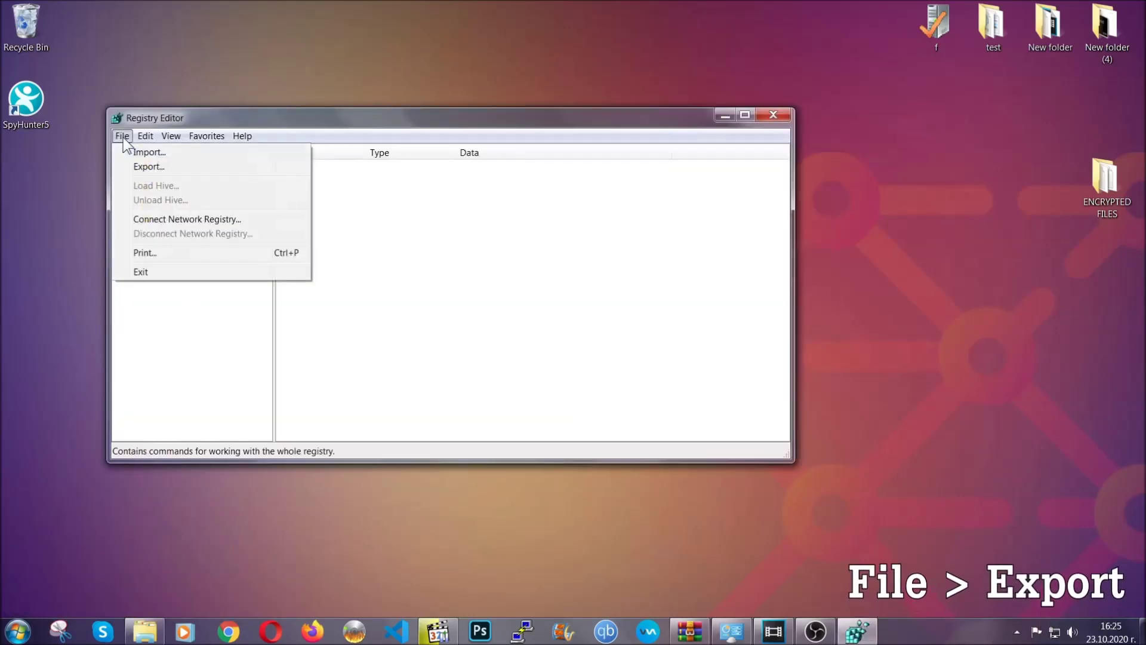
pyautogui.click(148, 166)
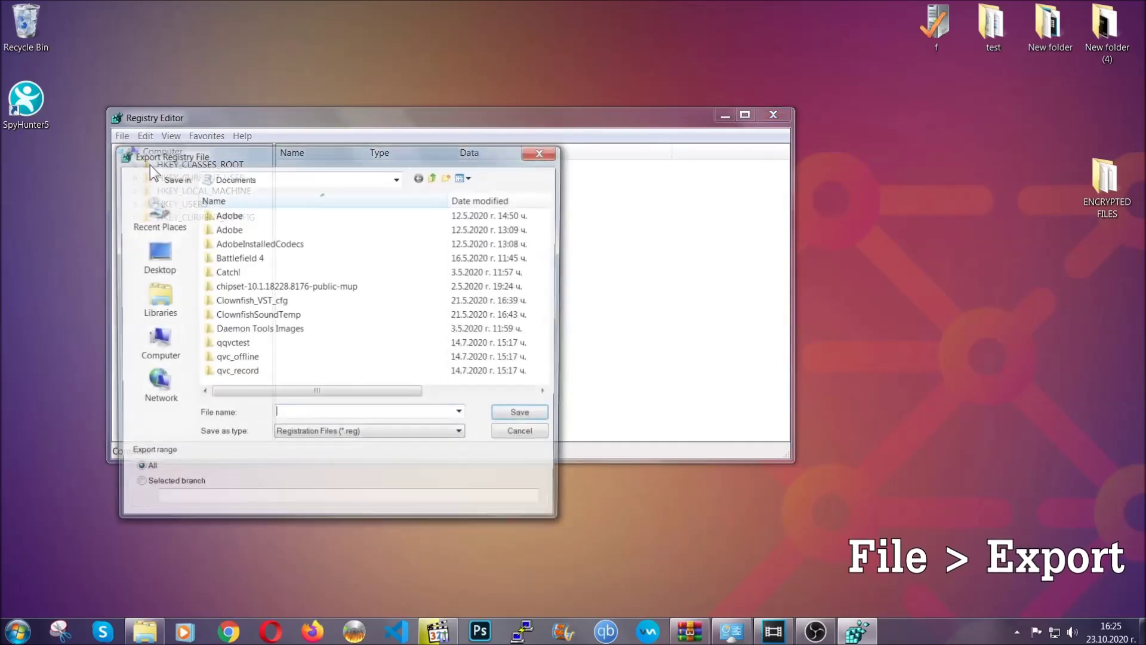
pyautogui.click(149, 251)
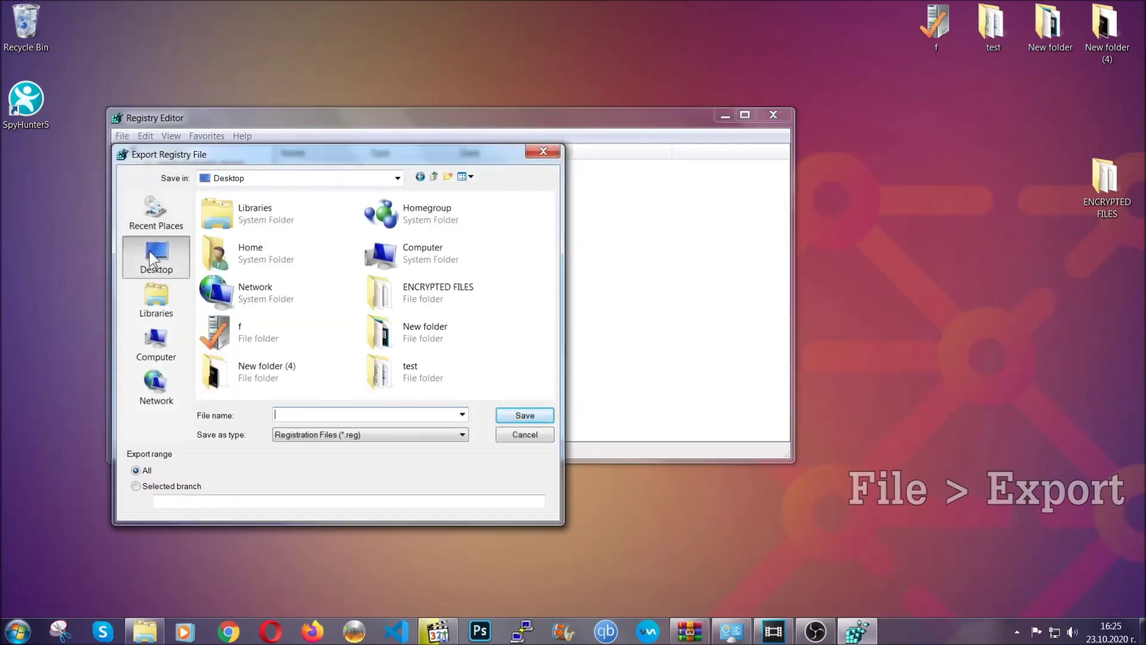
pyautogui.click(136, 471)
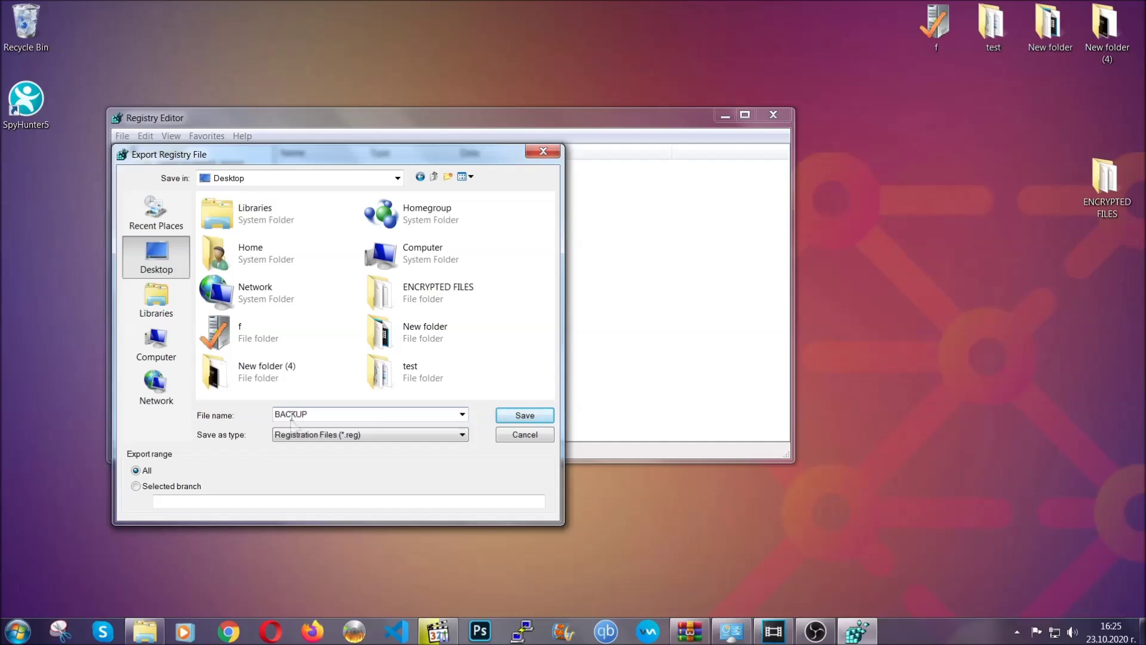
pyautogui.click(517, 417)
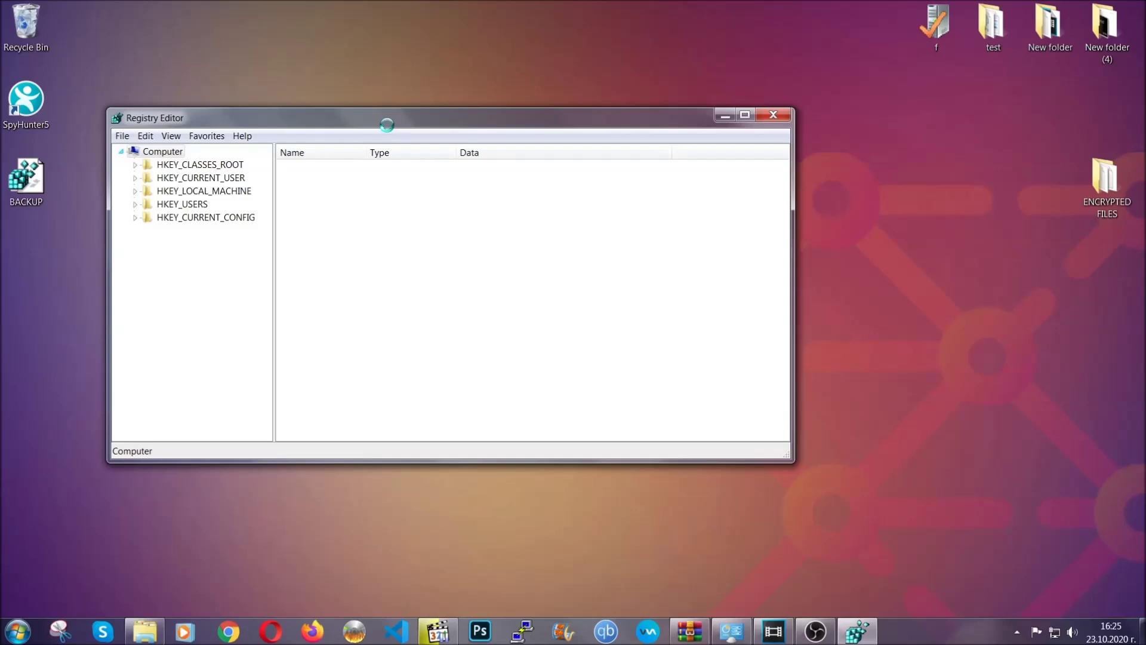
# Search registry keys for 'RunOnce' to reach HKEY_CURRENT_USER\...\CurrentVersion\RunOnce.
pyautogui.moveTo(387, 124); pyautogui.dragTo(499, 162)
pyautogui.click(235, 172)
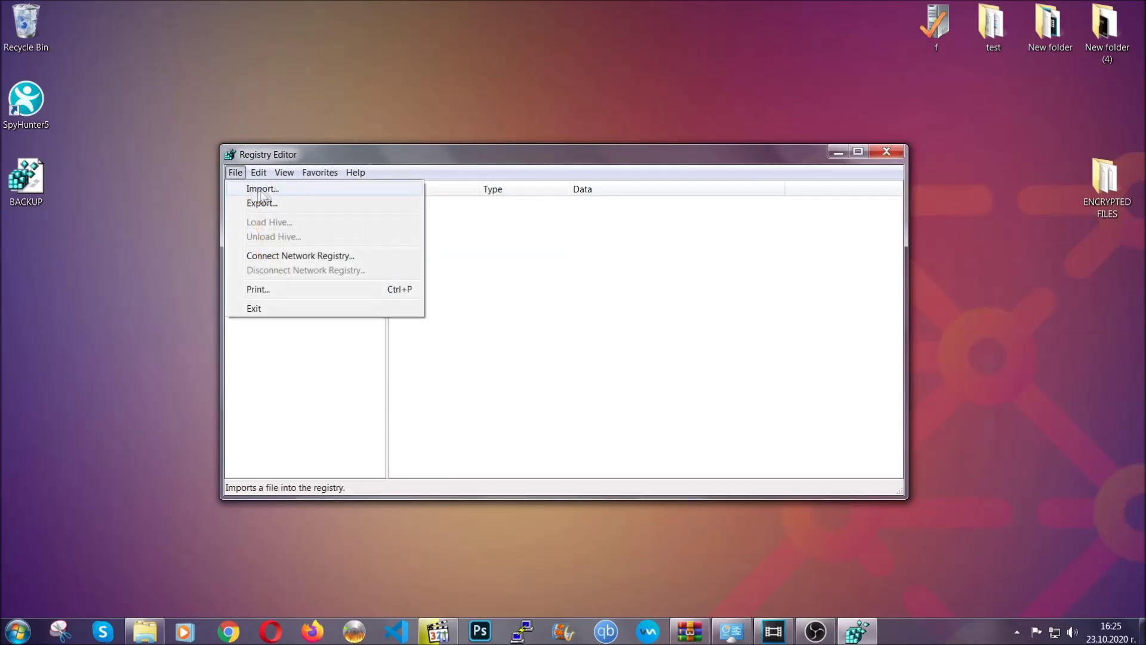
pyautogui.click(236, 172)
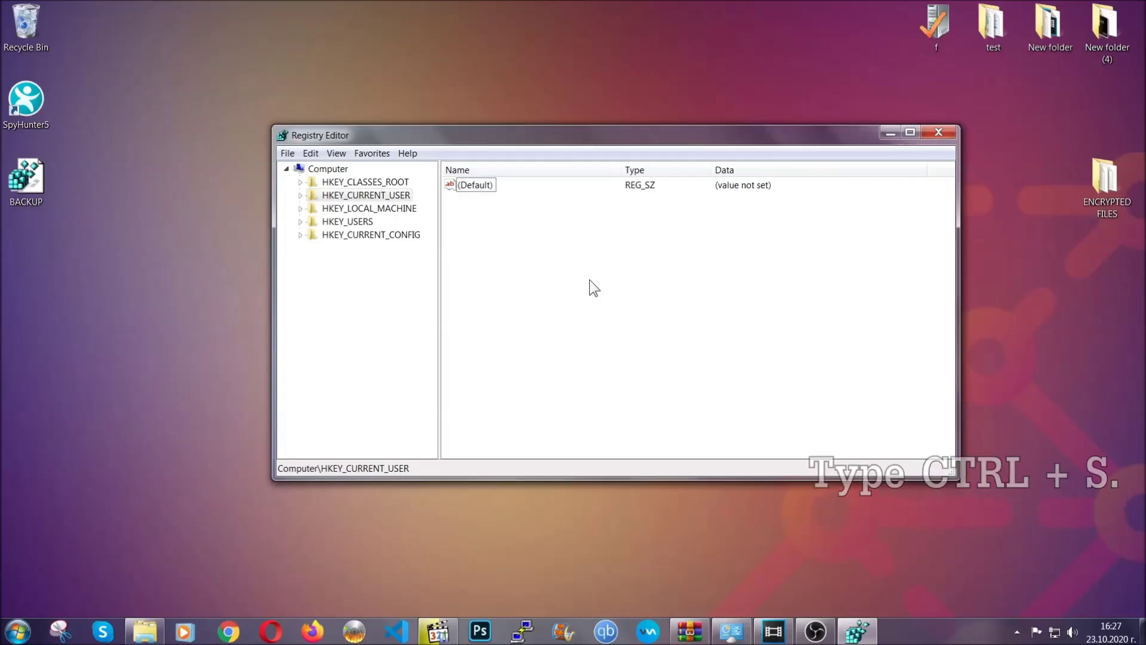
pyautogui.hotkey('ctrl', 'f')
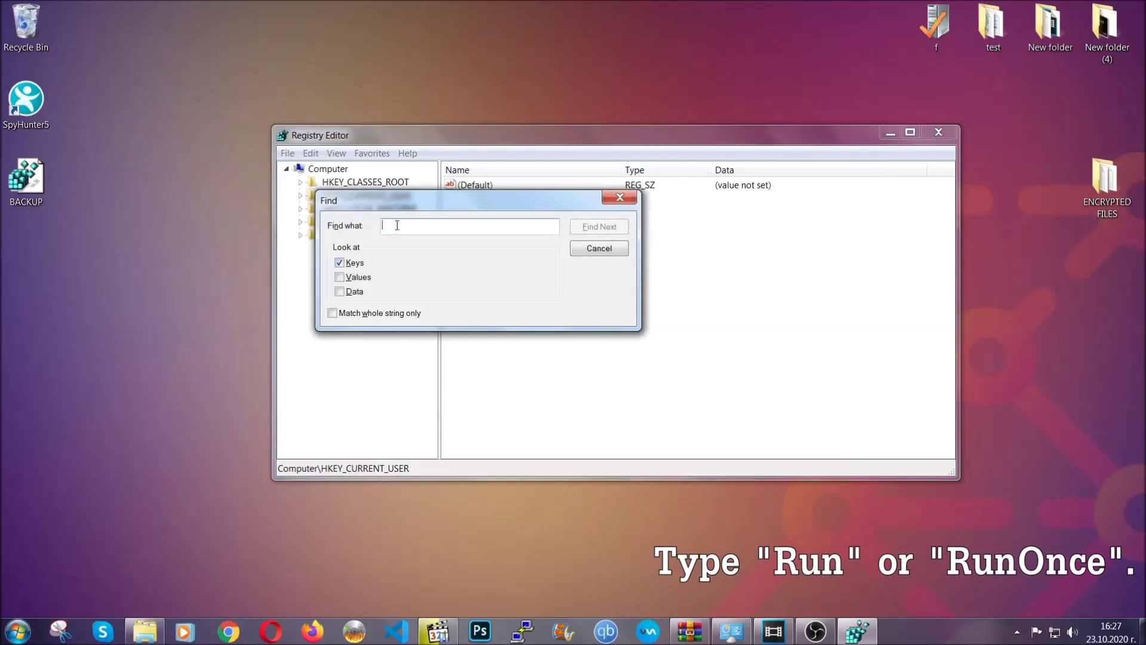
pyautogui.write('RunOnce')
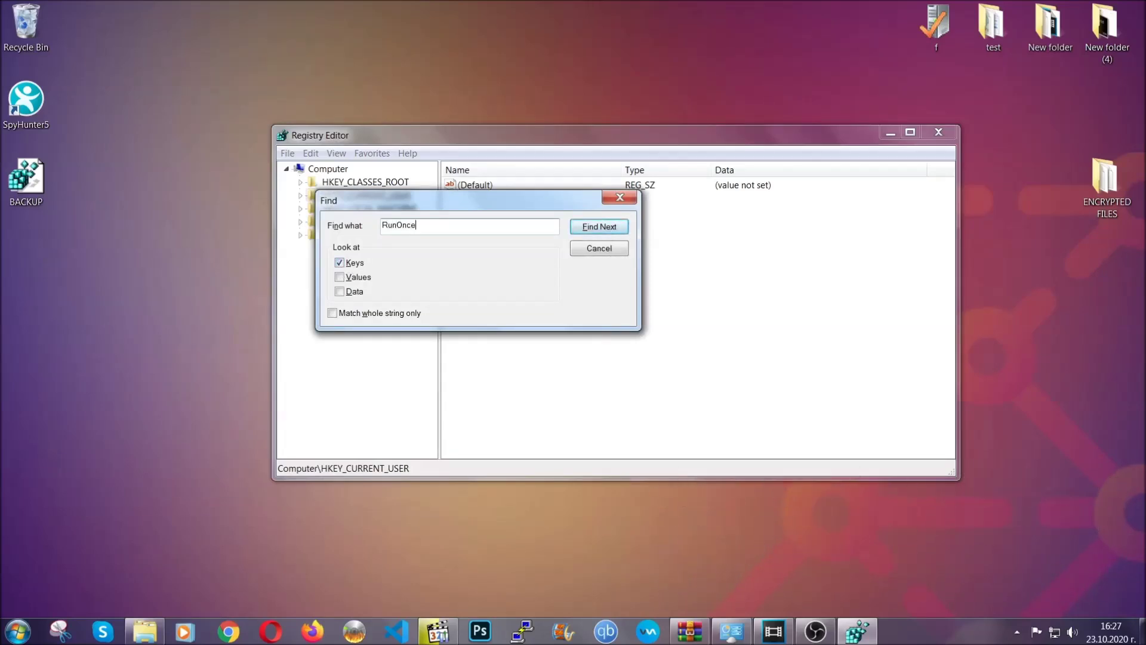
pyautogui.click(612, 229)
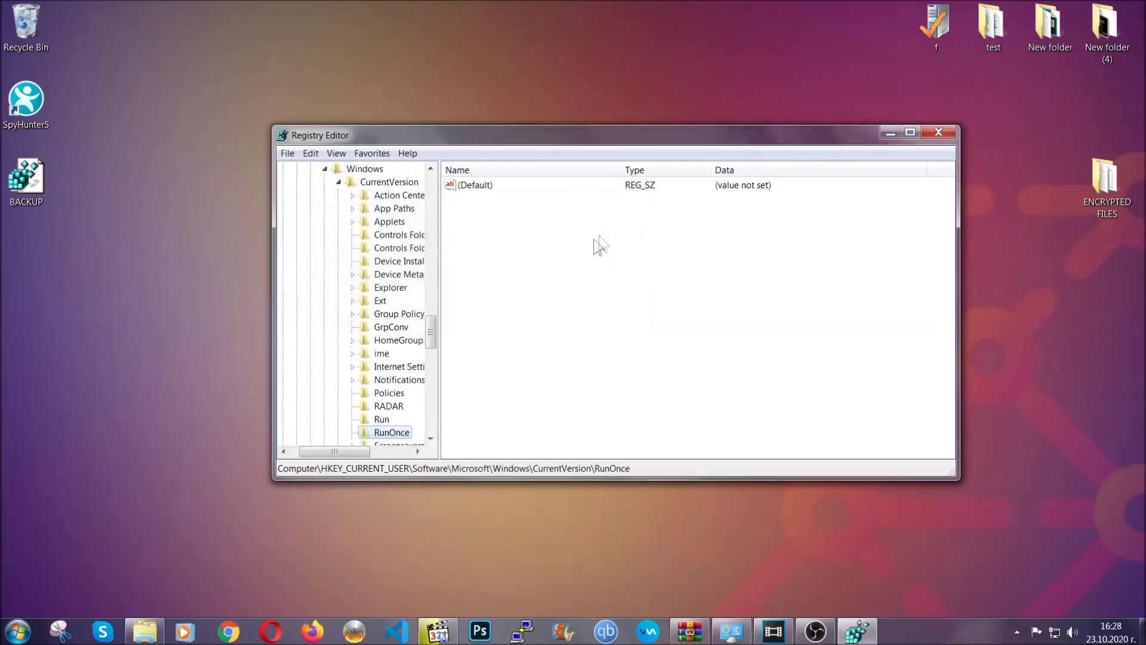
# In the Run key, delete the THE VIRUS value and confirm the deletion.
pyautogui.moveTo(431, 324); pyautogui.dragTo(432, 342)
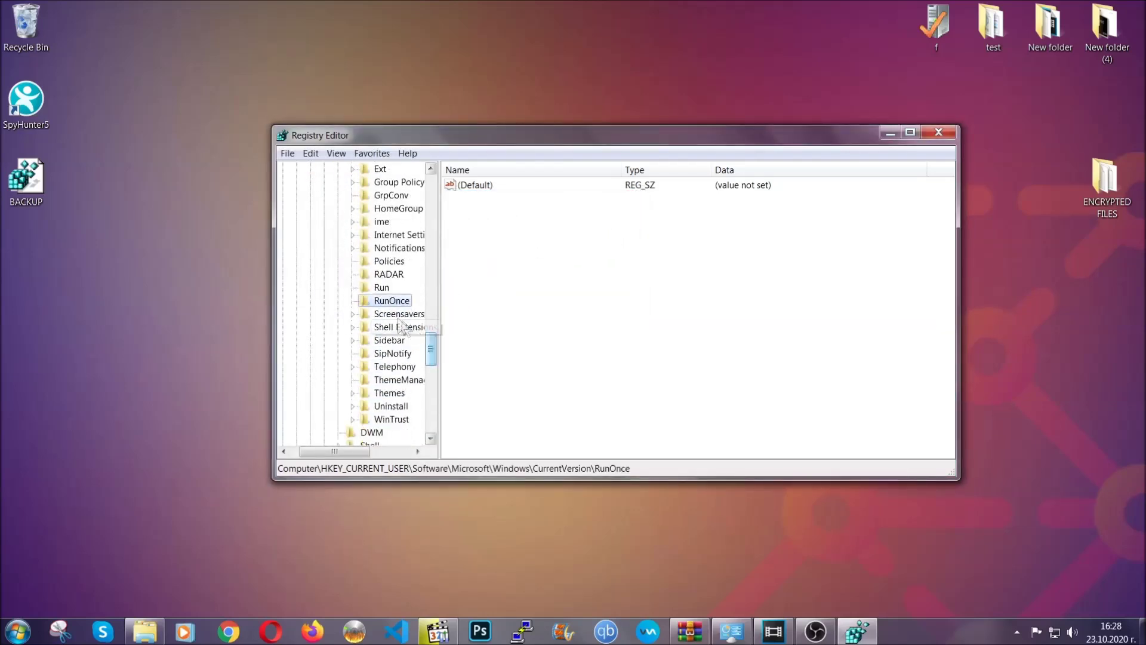
pyautogui.click(381, 287)
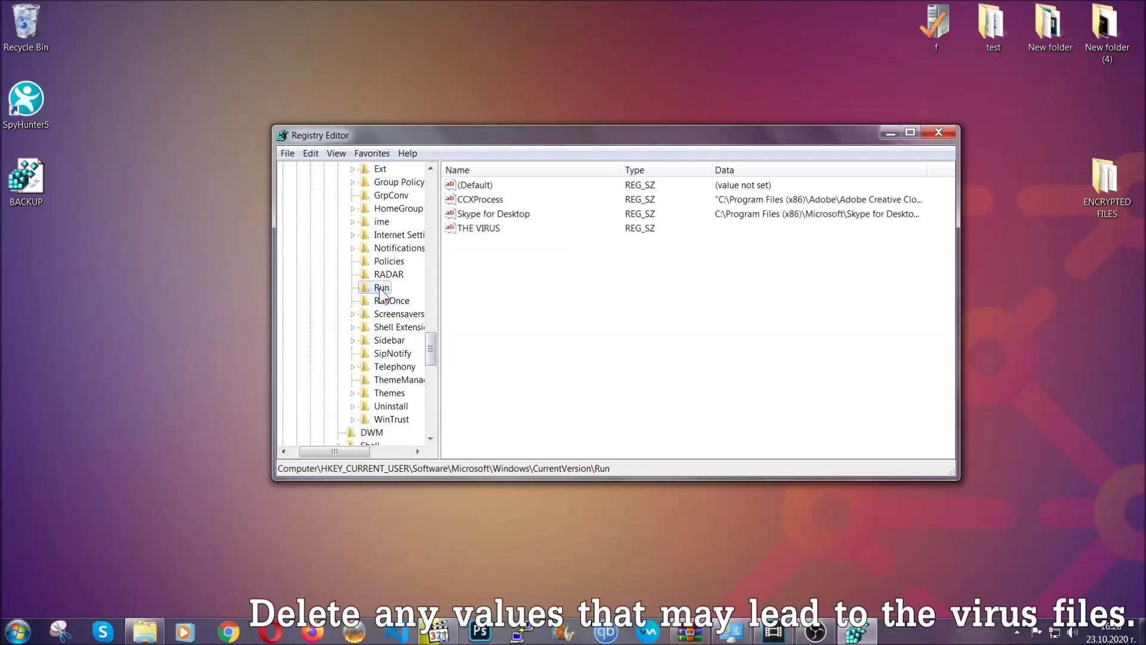
pyautogui.click(471, 229)
pyautogui.rightClick(471, 230)
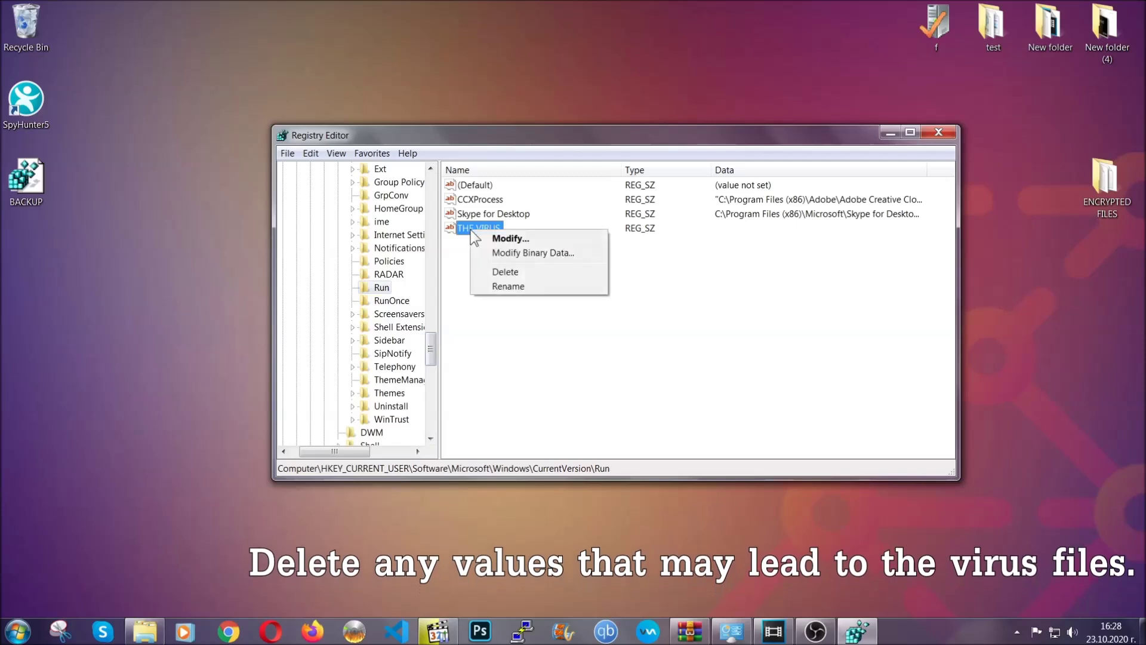
pyautogui.click(495, 273)
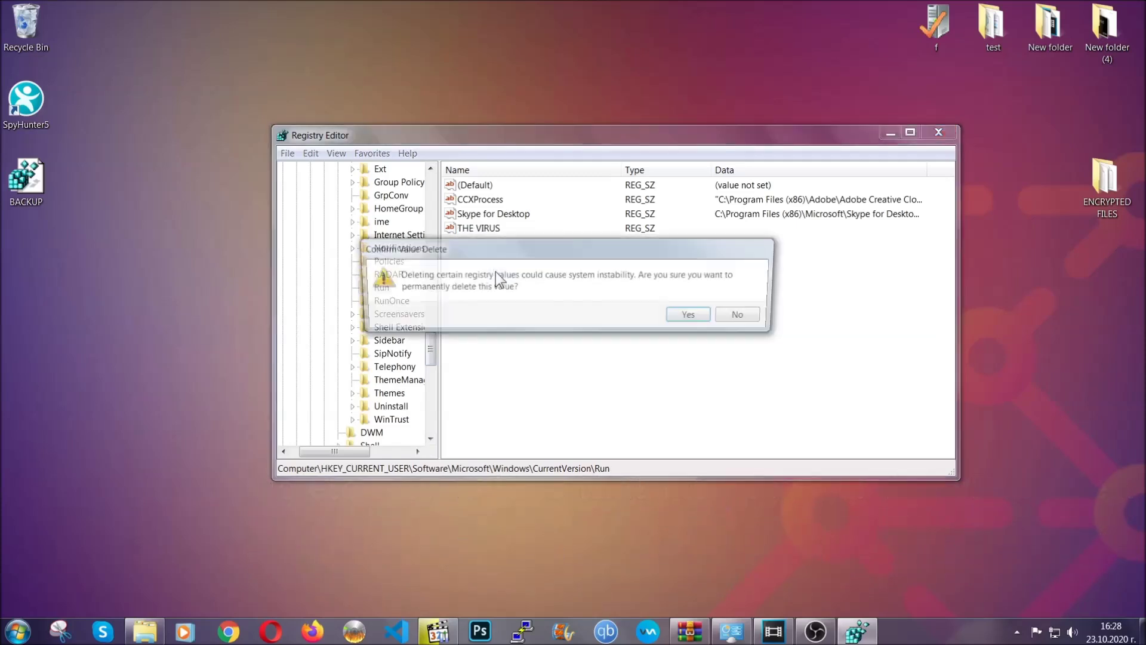
pyautogui.click(693, 317)
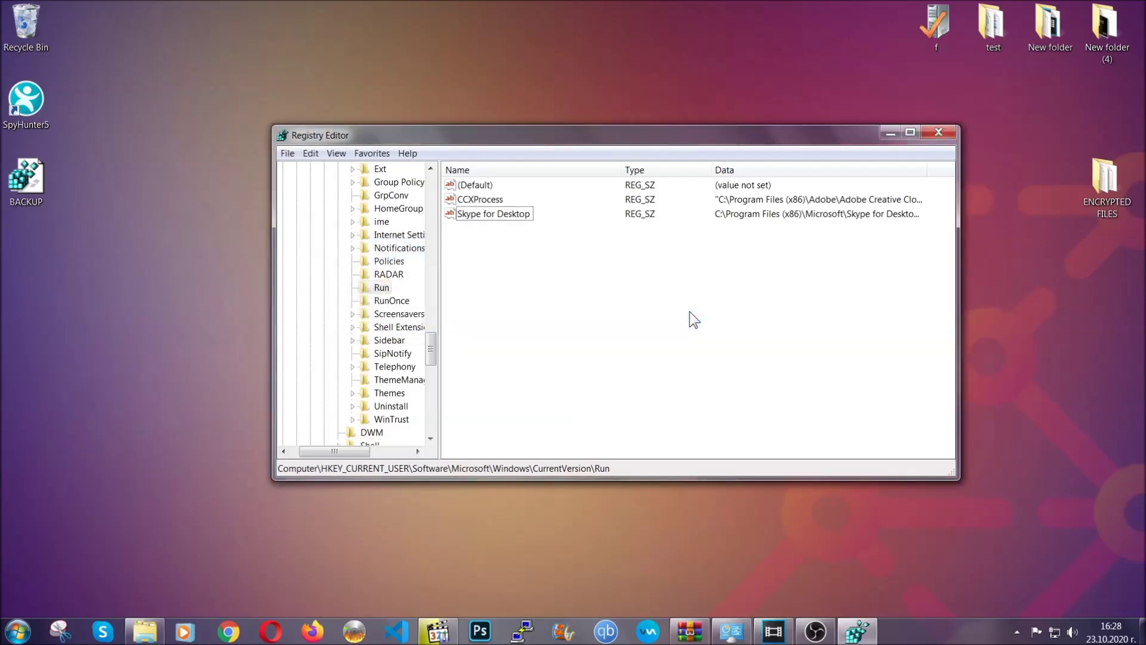